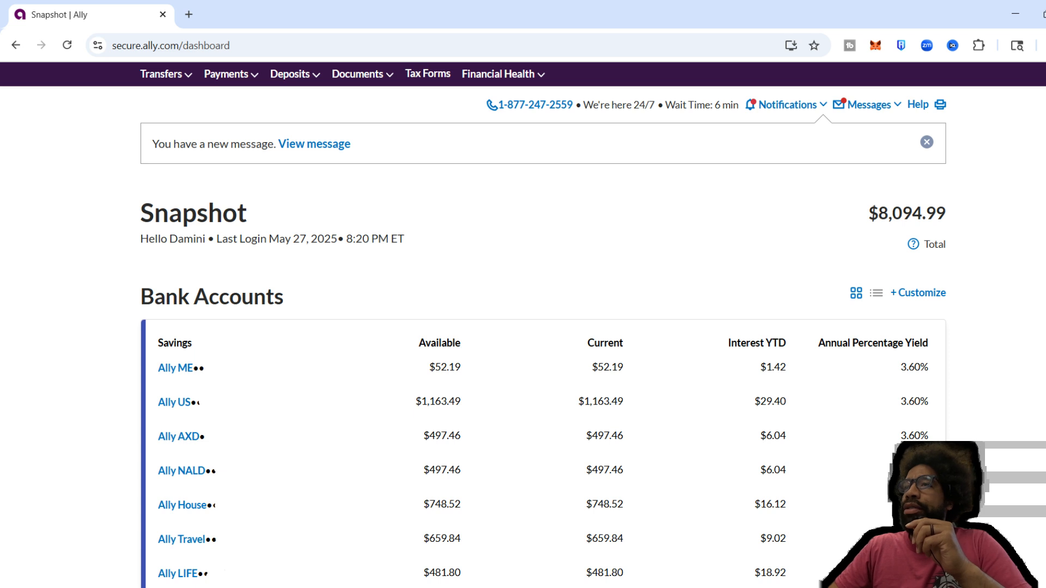
- Review the Ally savings accounts, and examine the annual expenses, BECU bills and cash flow in the budget spreadsheet
scroll(523, 327, down, 5)
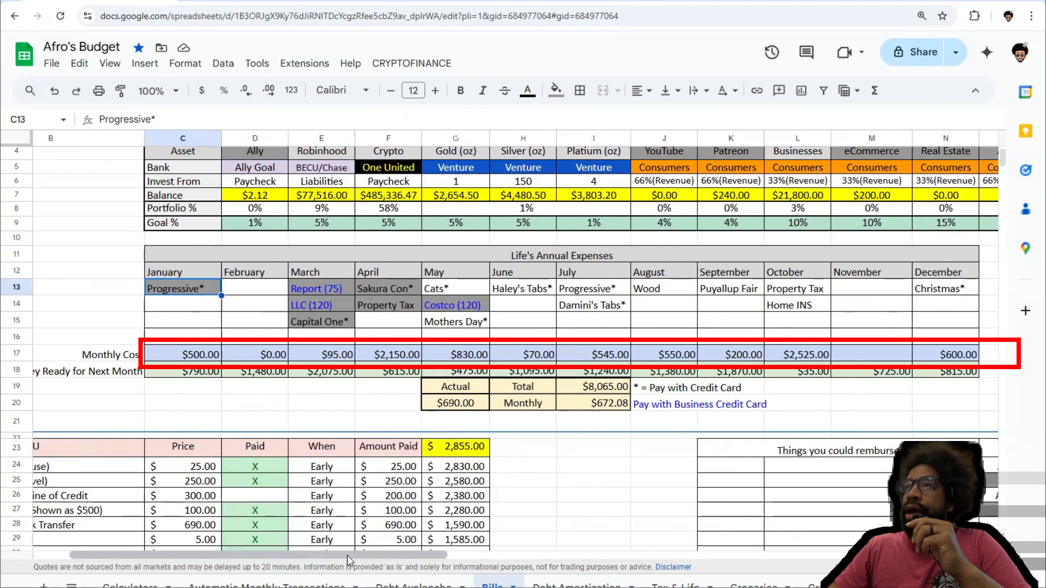
drag(348, 555, 322, 554)
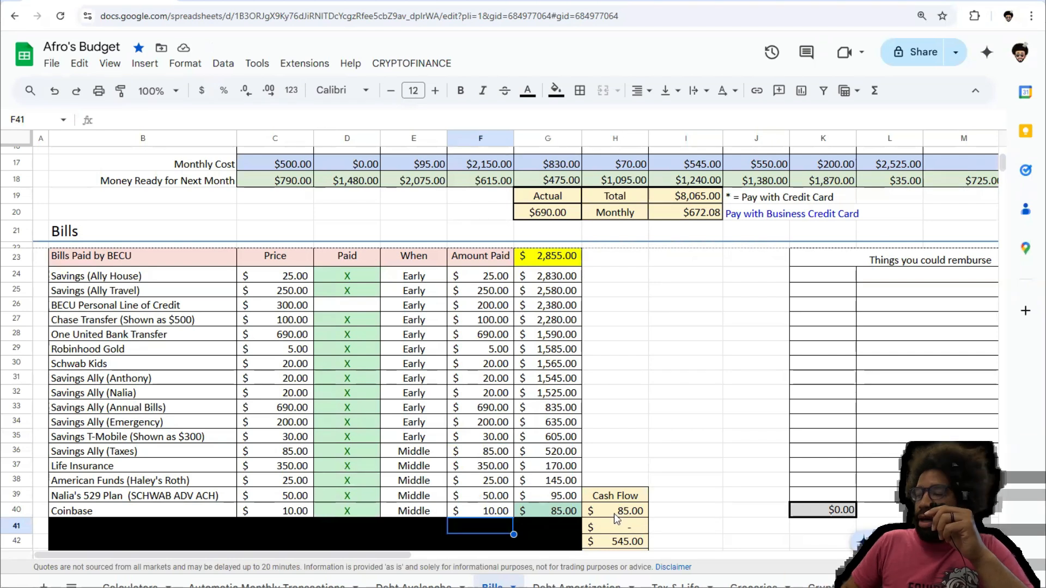
scroll(613, 513, down, 3)
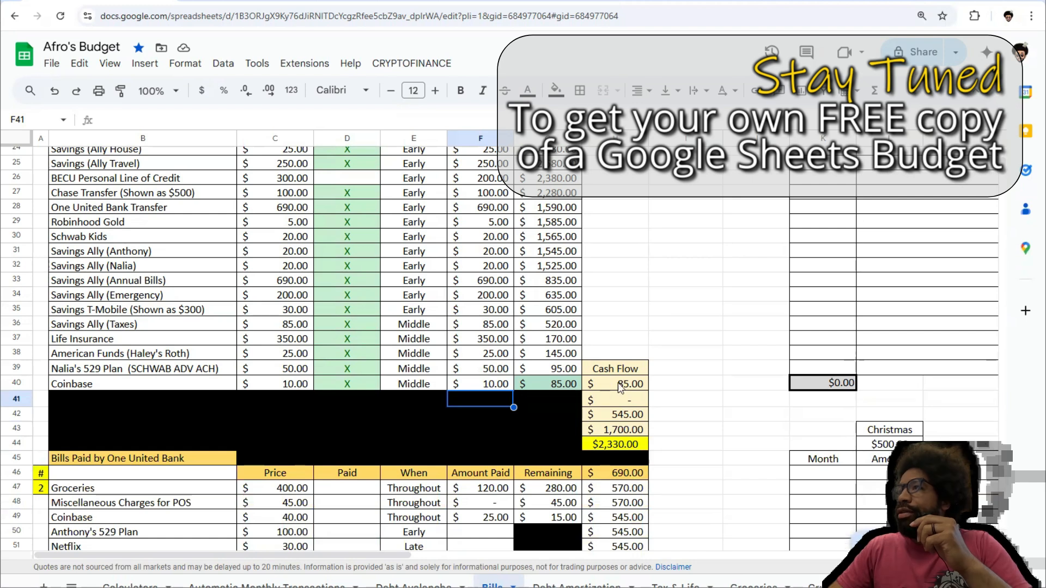
click(625, 386)
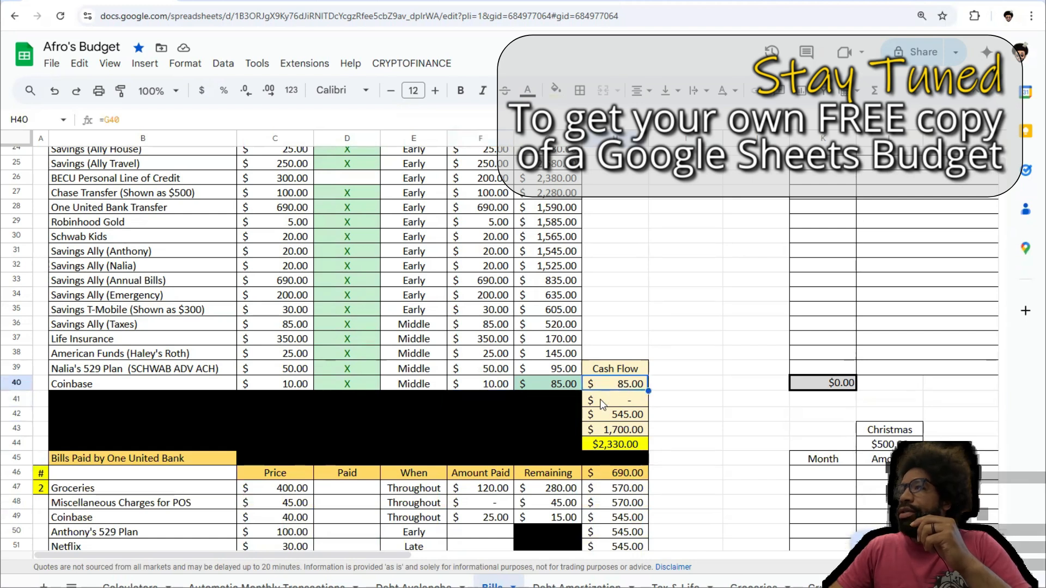
scroll(602, 404, up, 5)
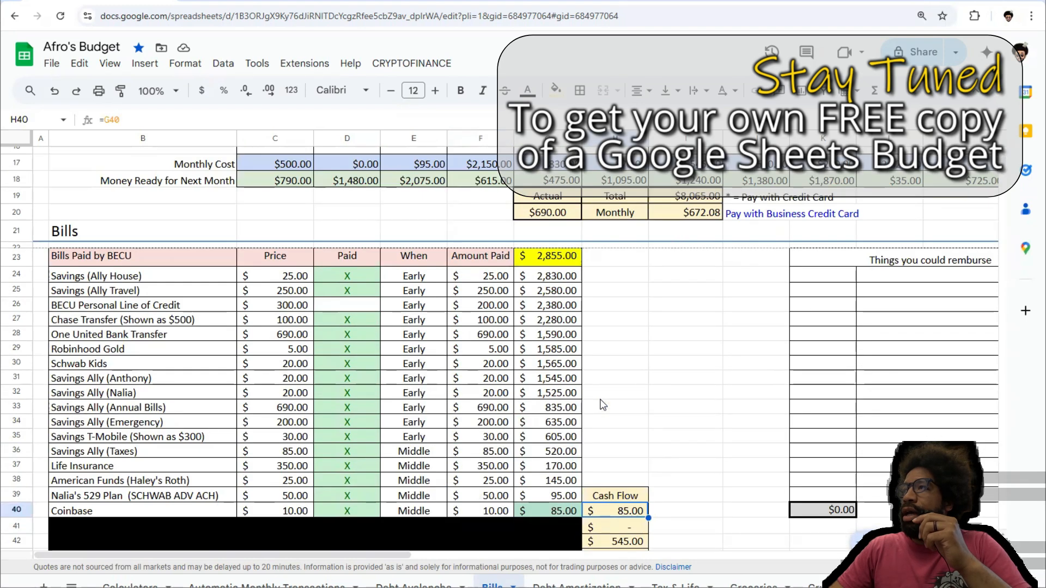
scroll(625, 390, down, 3)
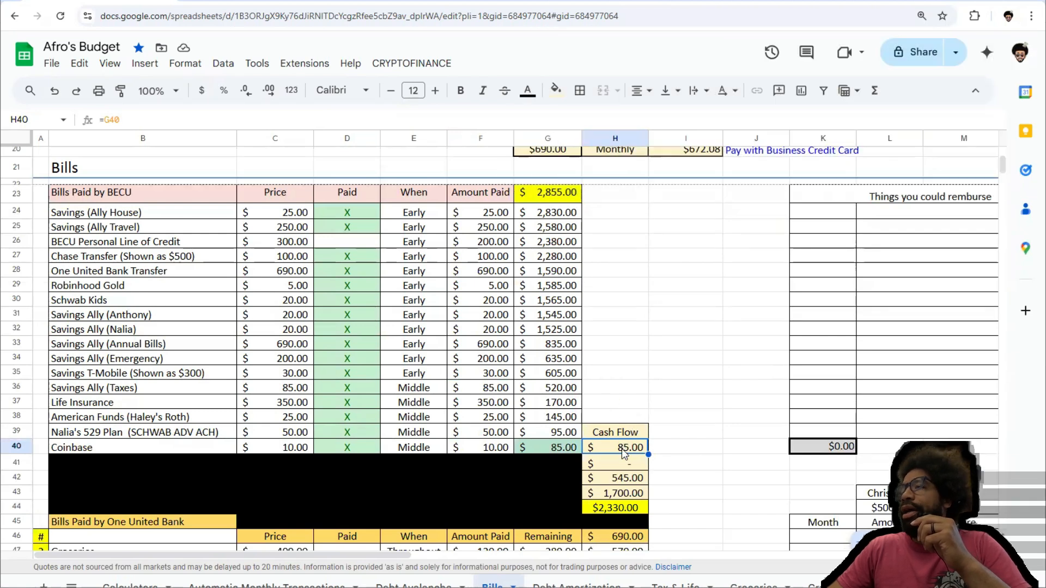
- Set the starting amount for the bills paid by BECU to 3250
click(549, 198)
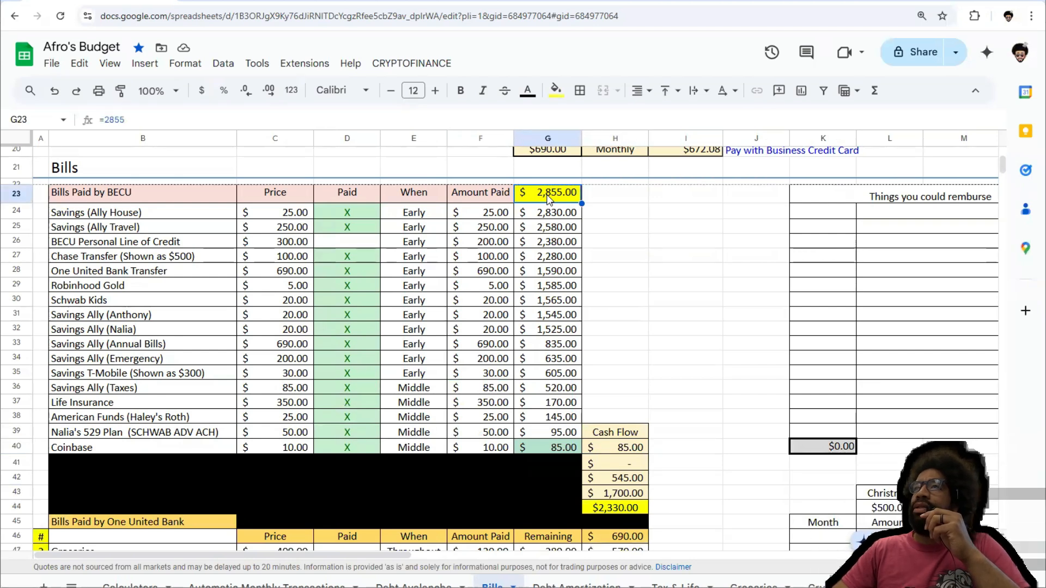
text(3250)
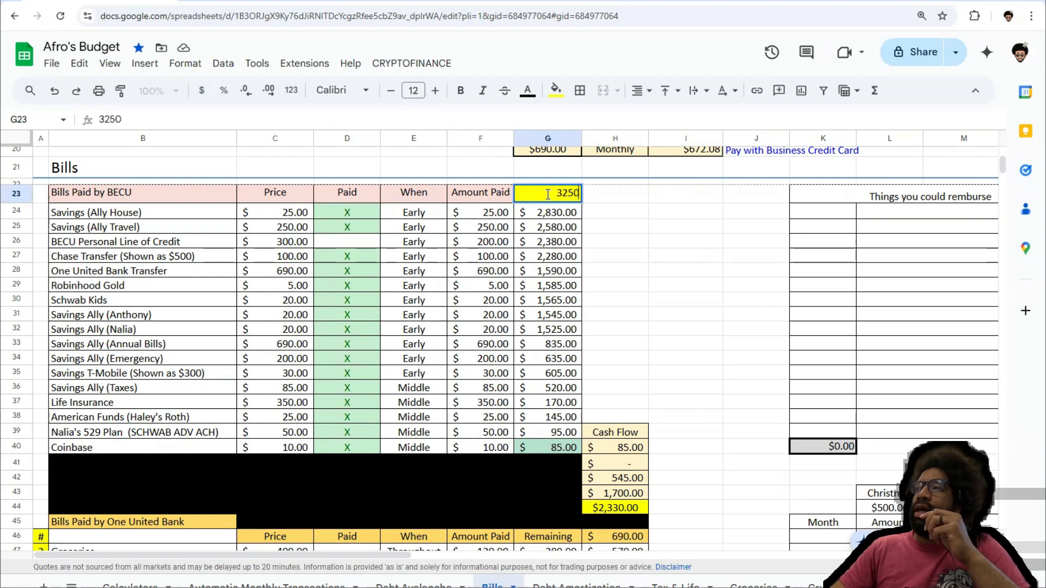
key(Return)
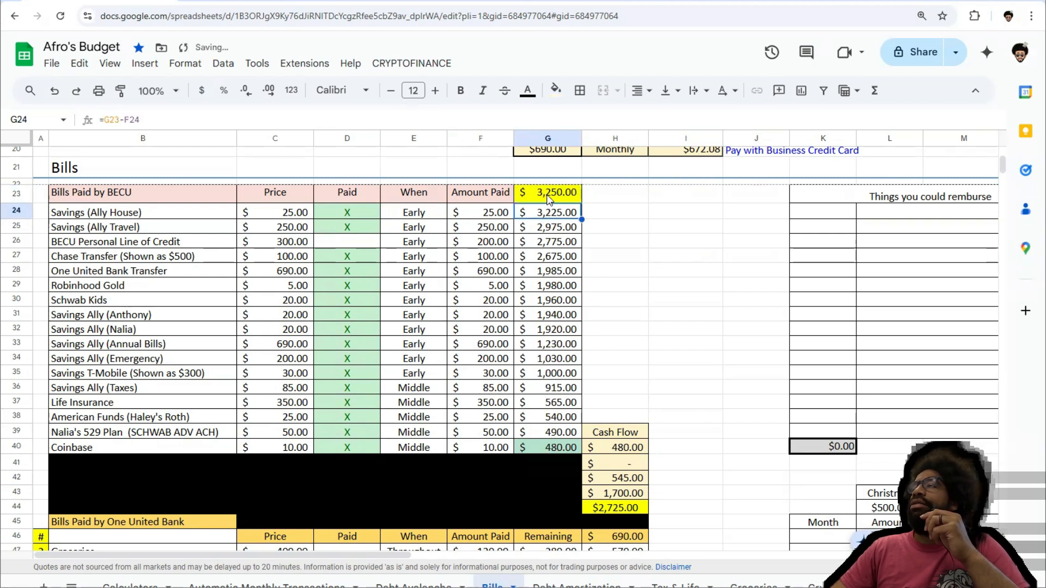
click(549, 198)
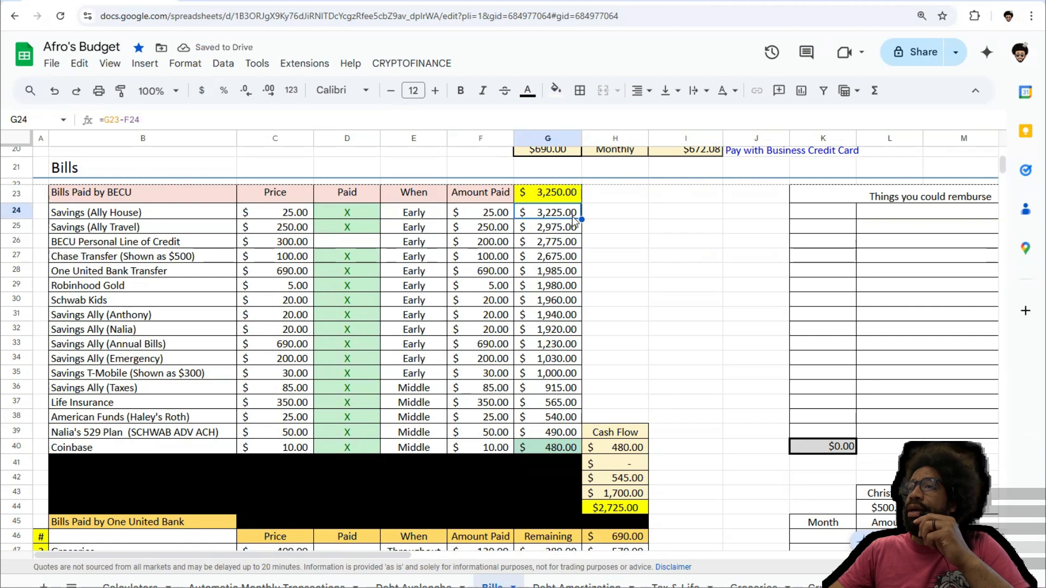
- Set the amount paid for Groceries to 355 in the bills paid by One United Bank
scroll(299, 372, down, 4)
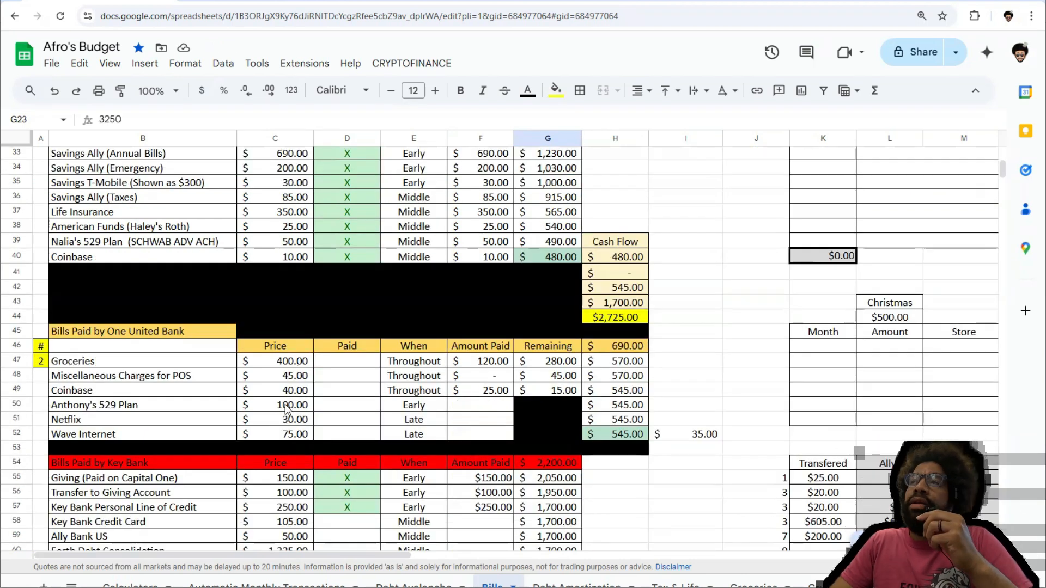
scroll(289, 402, up, 4)
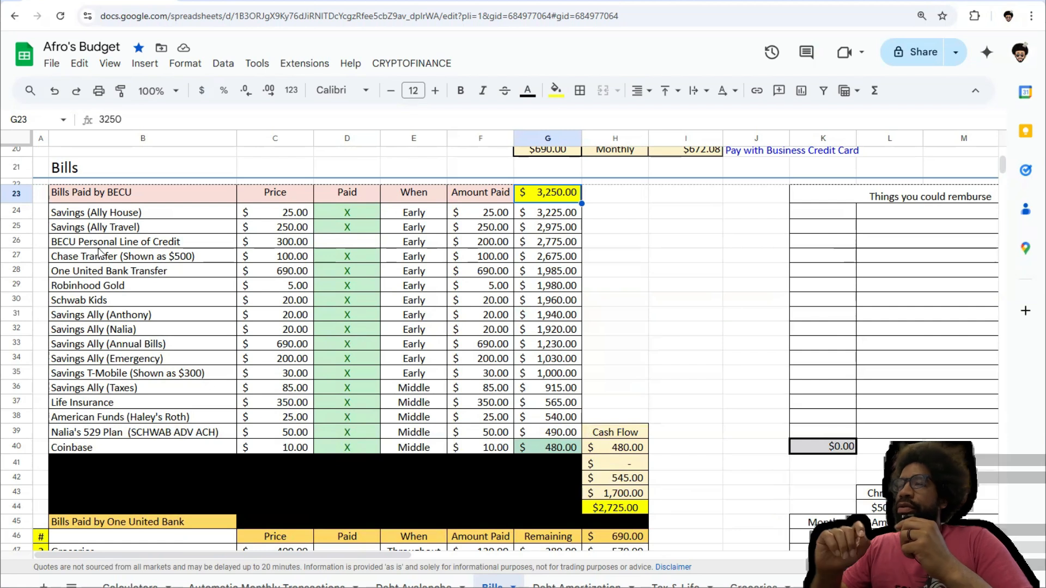
click(102, 272)
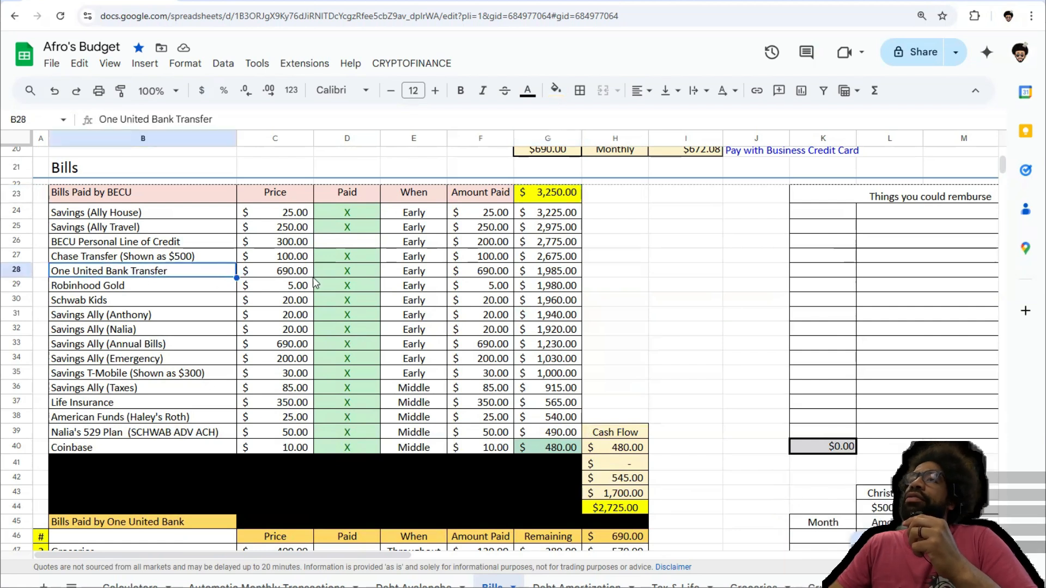
scroll(294, 284, down, 5)
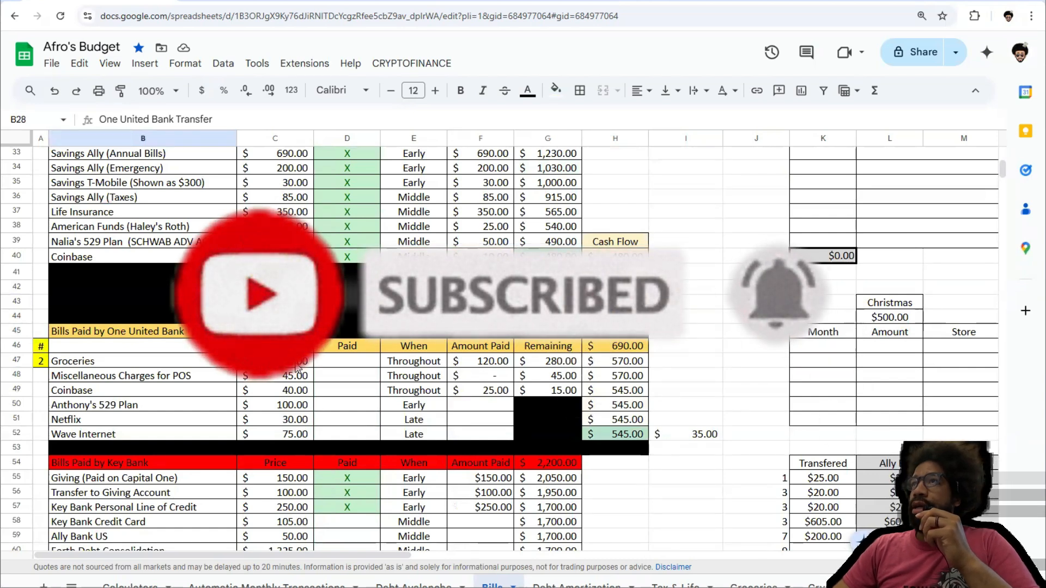
click(488, 366)
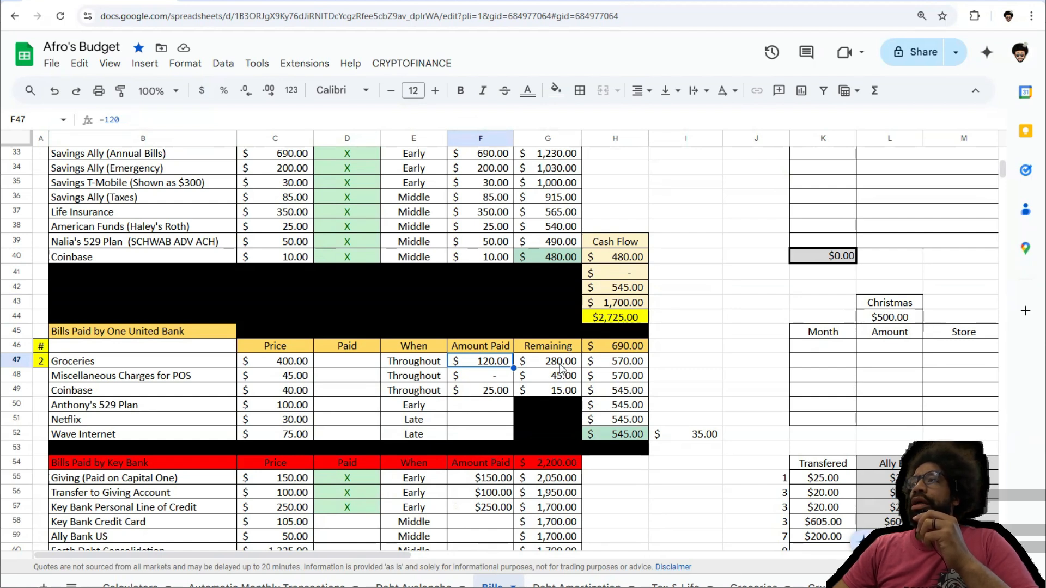
click(538, 364)
click(488, 365)
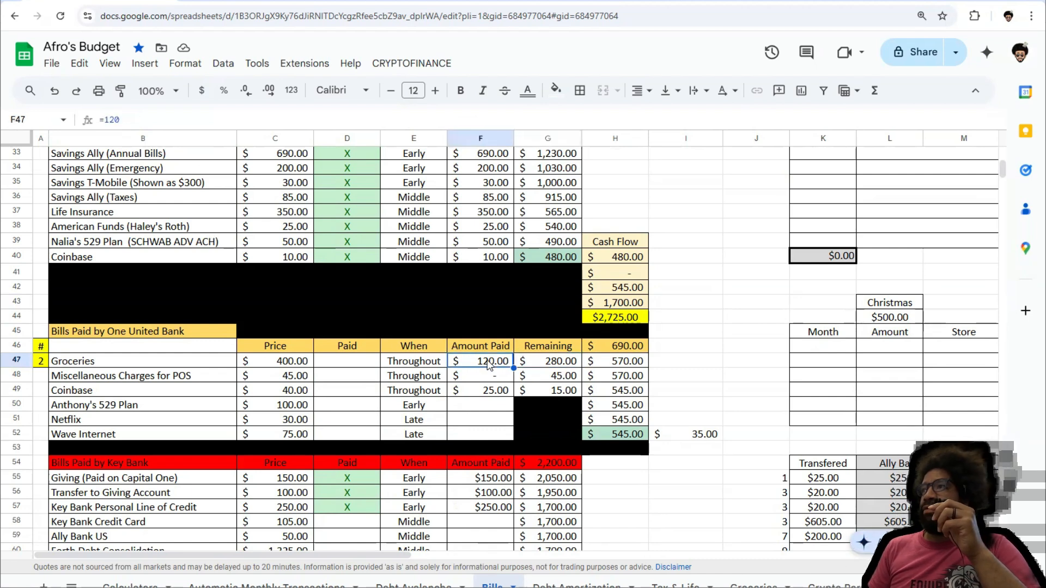
text(350)
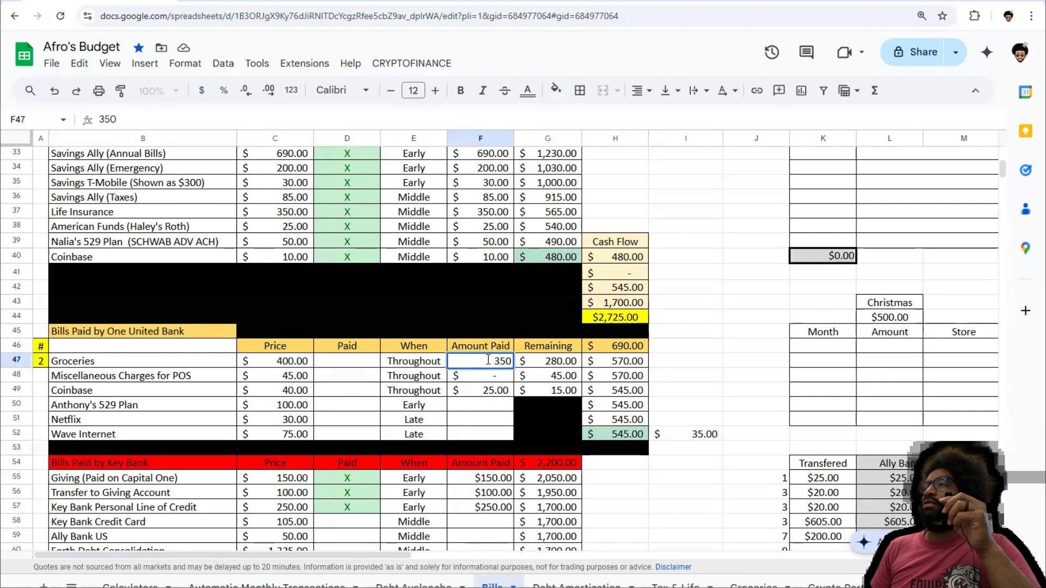
key(BackSpace)
text(5)
key(Return)
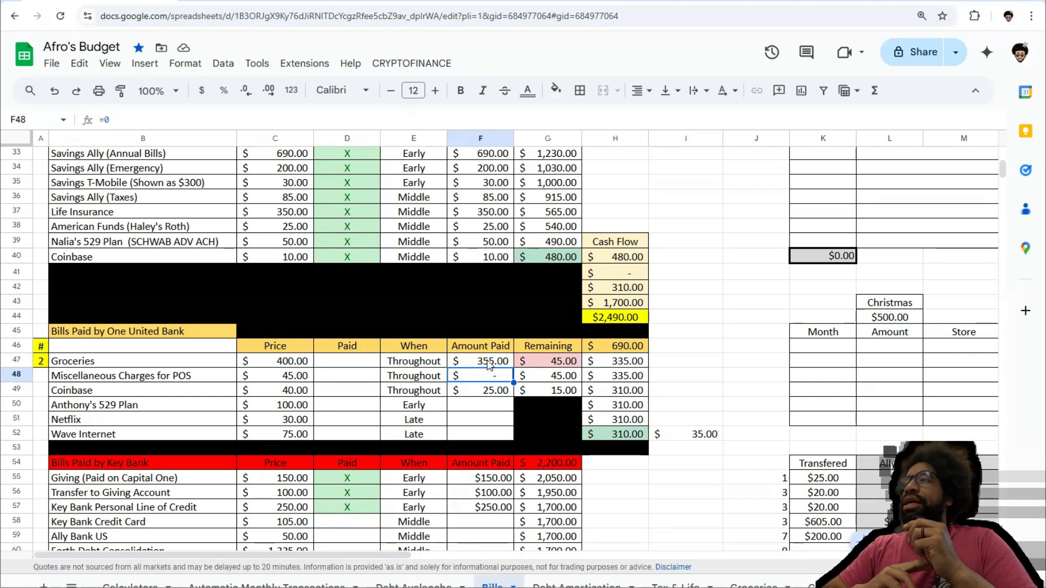
- Review the bills paid by Key Bank below the One United Bank section
scroll(490, 373, down, 5)
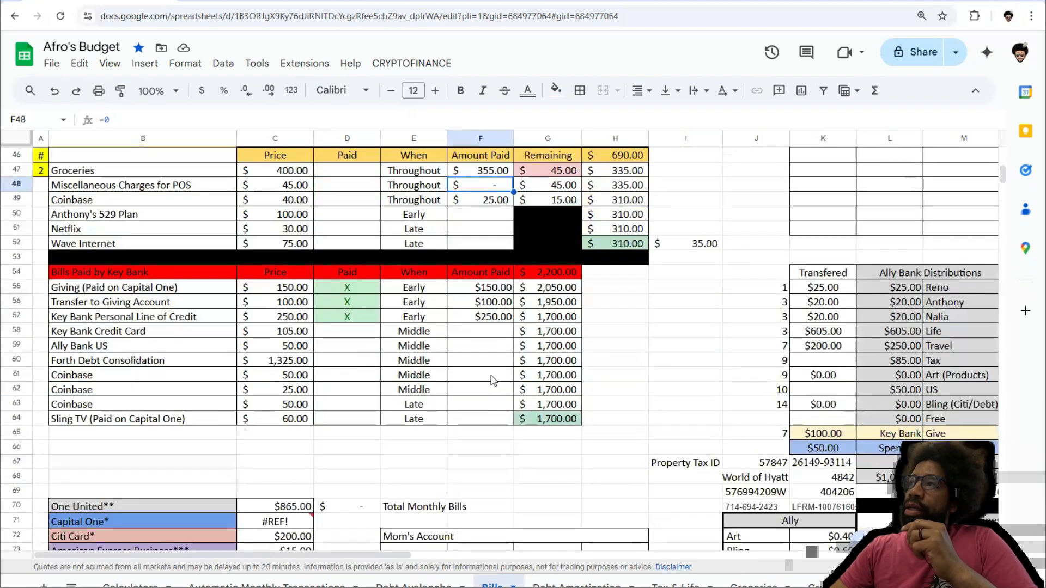
scroll(492, 384, up, 3)
scroll(492, 386, down, 3)
scroll(496, 394, up, 2)
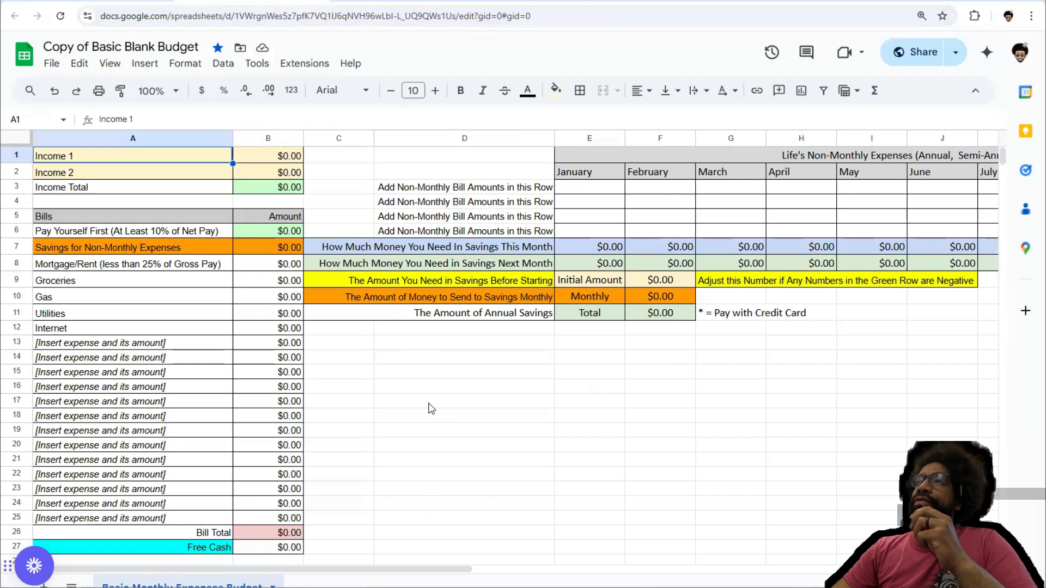
- Locate the option for making a copy of the blank budget spreadsheet without creating one
click(431, 409)
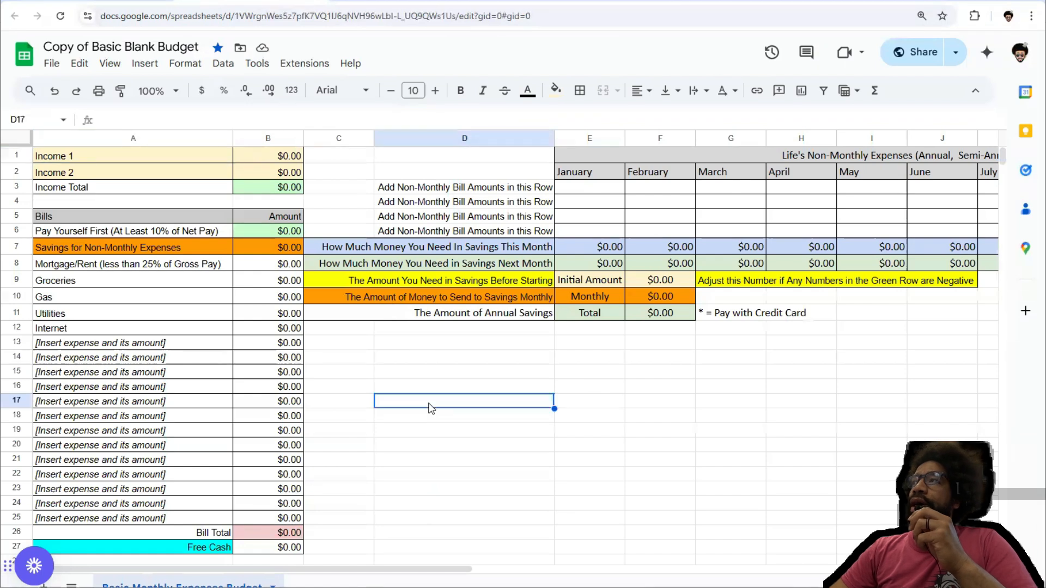
click(279, 158)
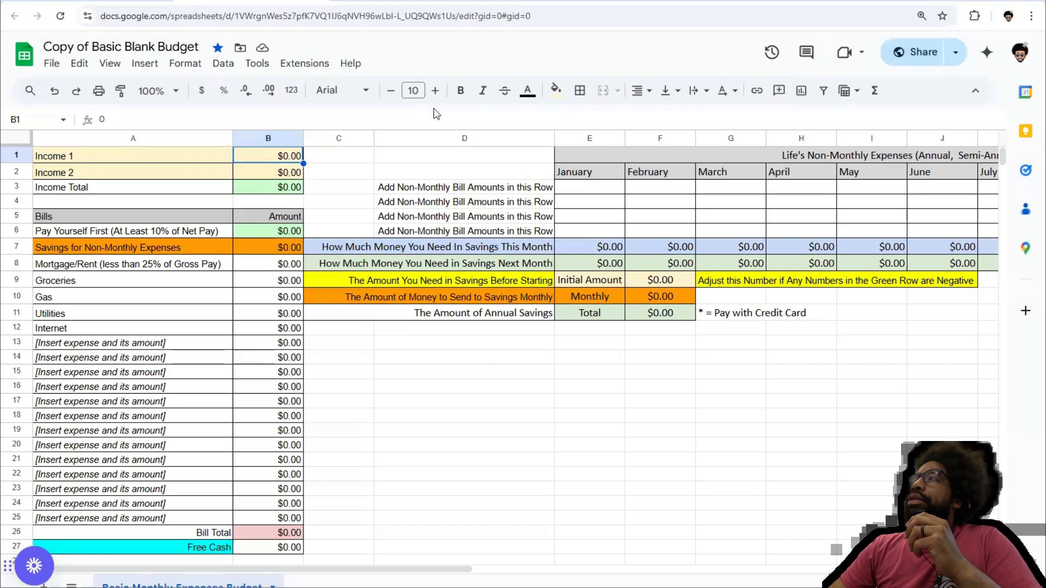
click(50, 64)
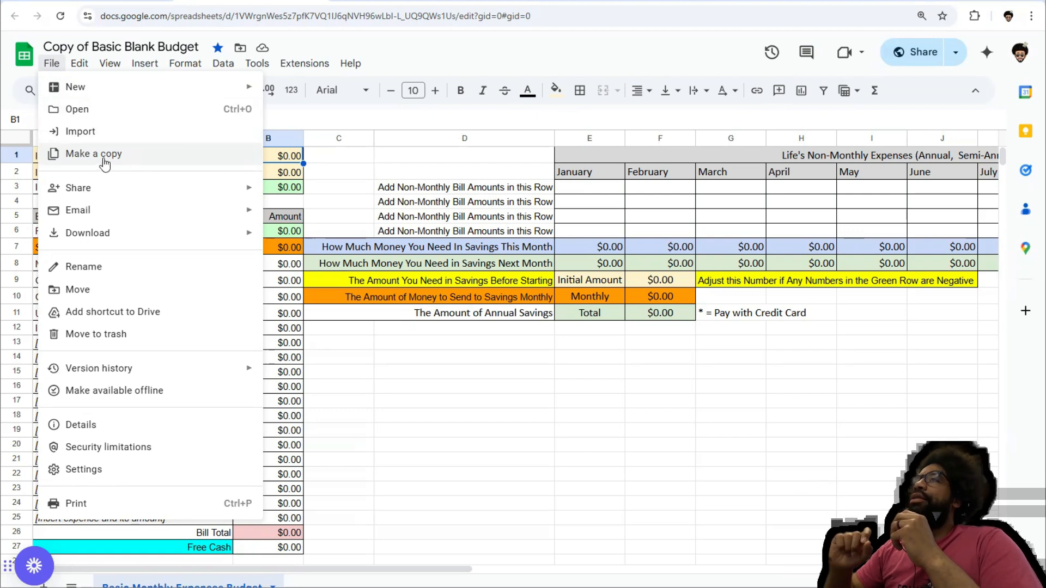
click(444, 410)
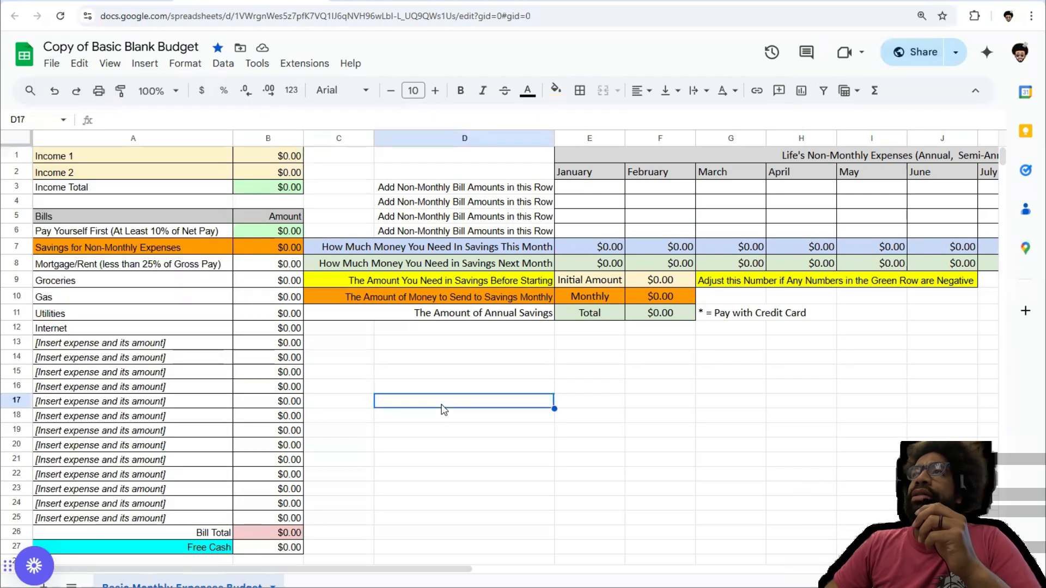
click(52, 63)
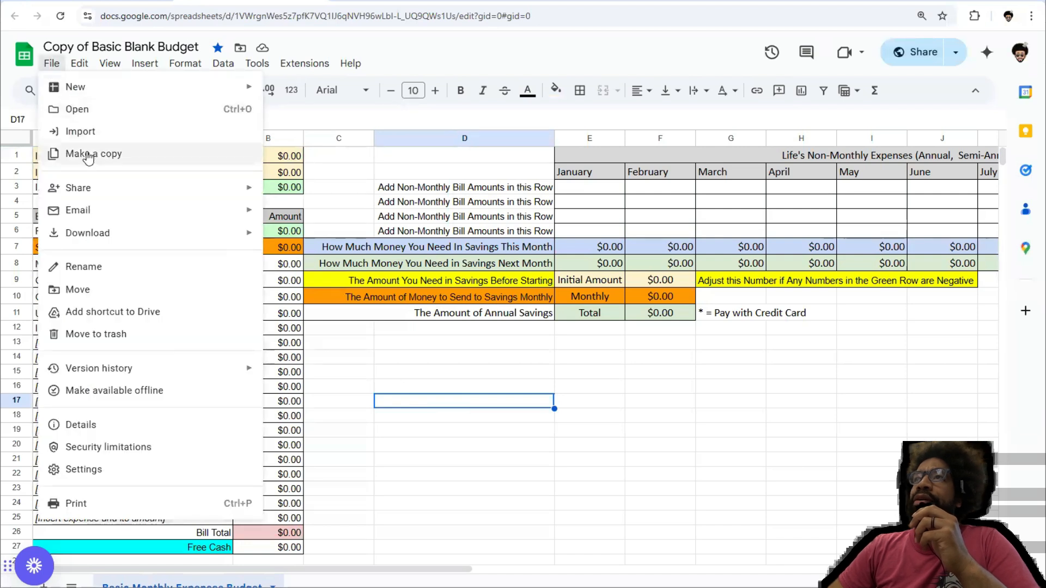
click(388, 384)
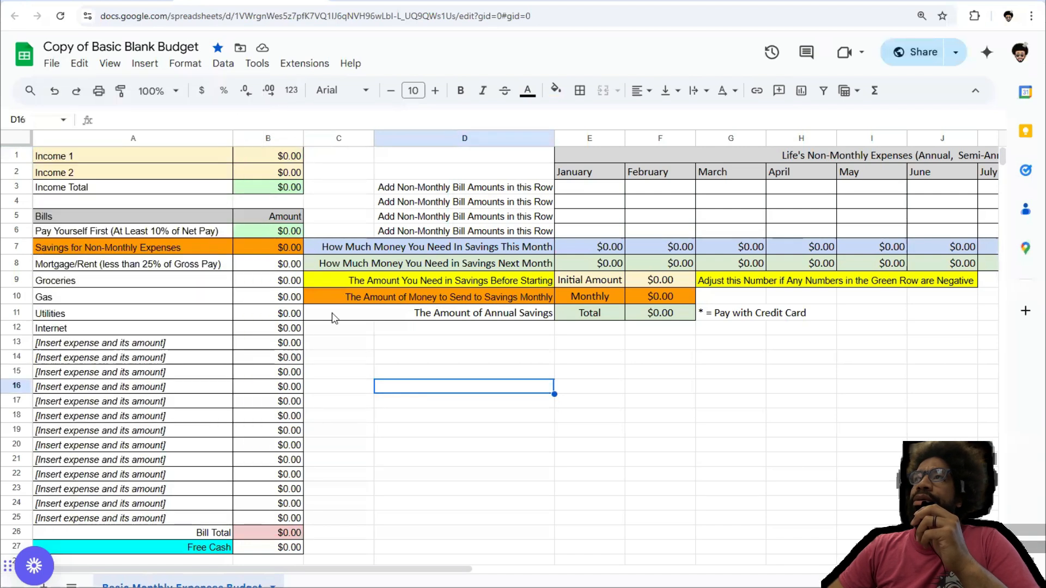
- Enter 2500 as Income 1 and 1700 as Income 2 in the blank budget
click(278, 157)
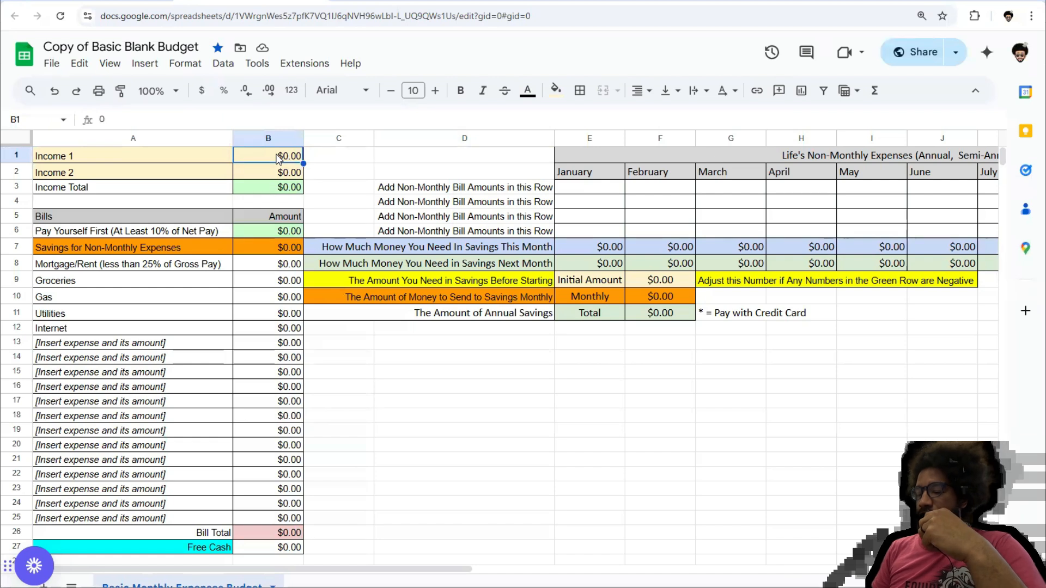
text(2,500)
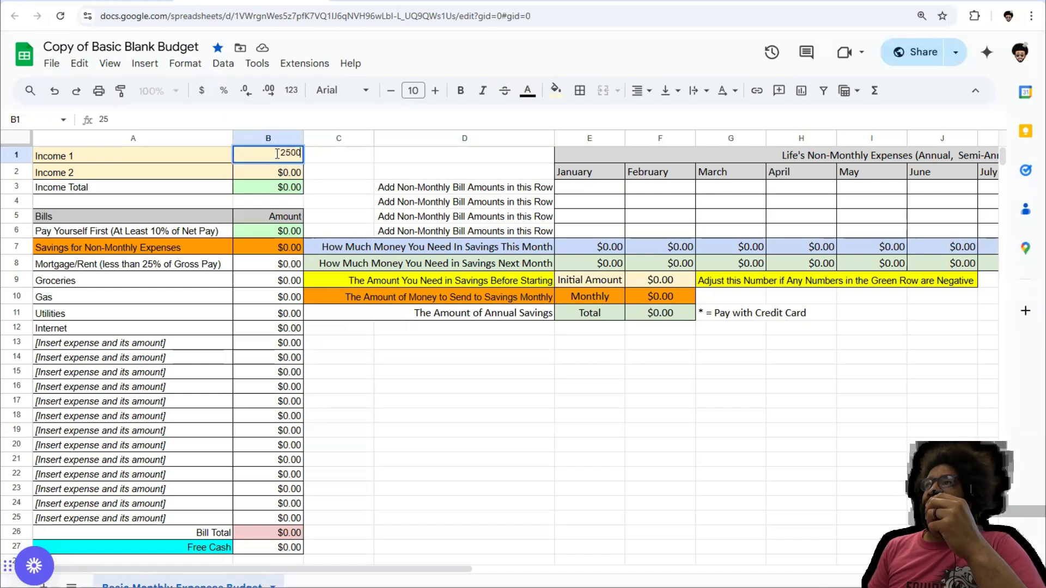
key(Return)
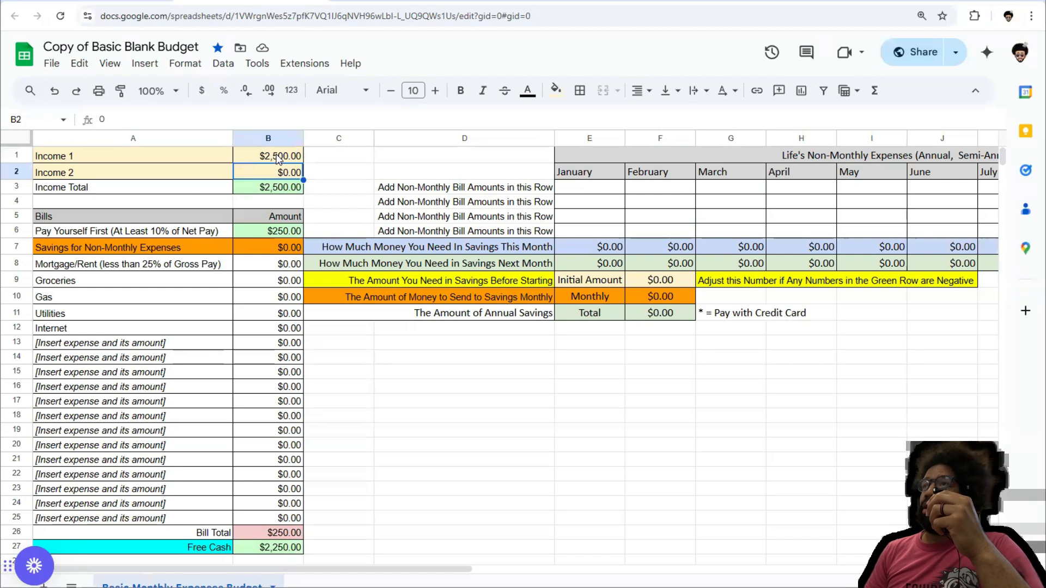
text(1700)
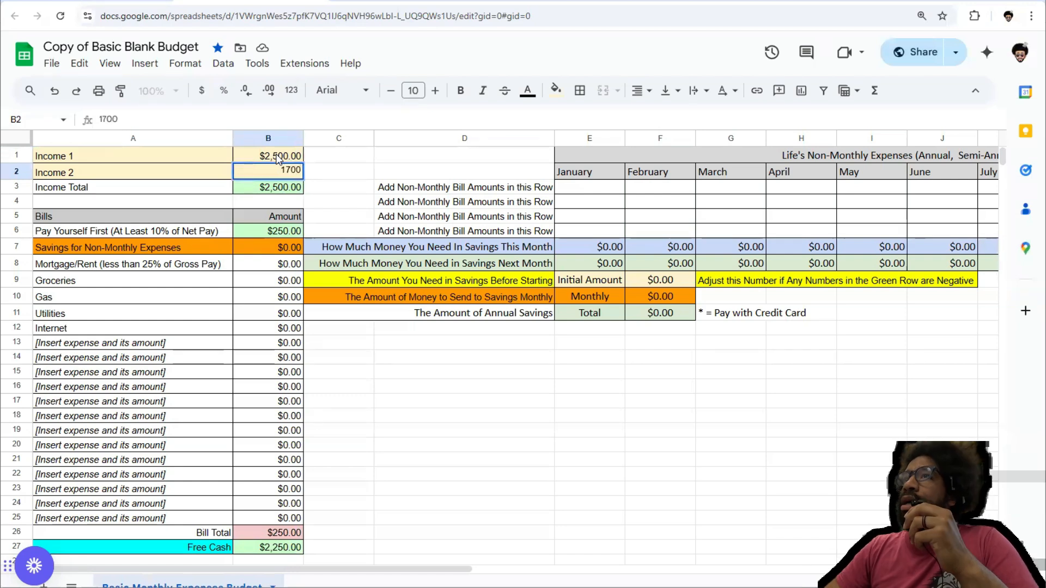
key(Return)
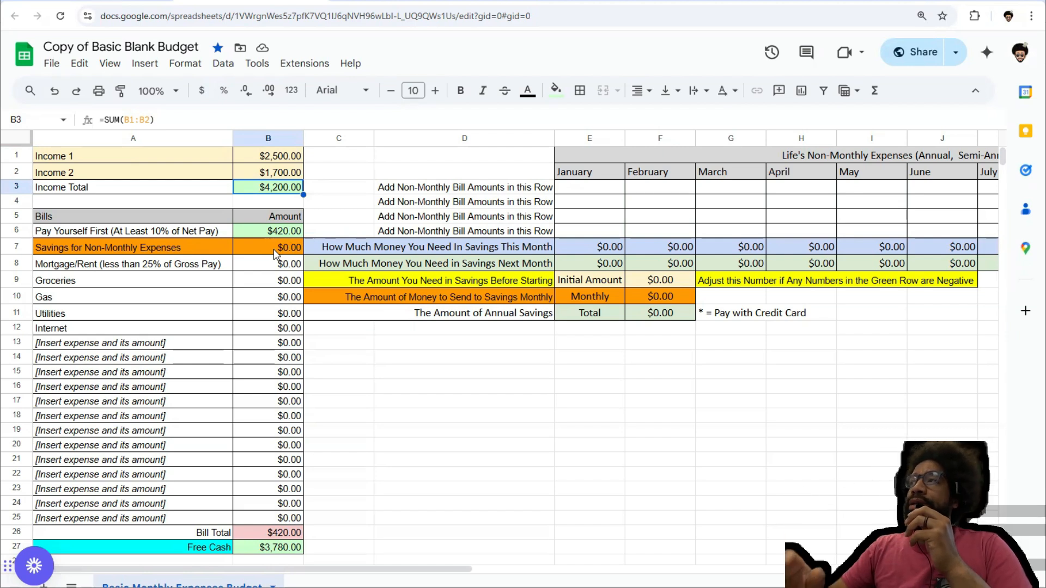
- Enter Costco as a January non-monthly expense with $110.00 needed in savings that month, and select the initial savings amount
click(255, 252)
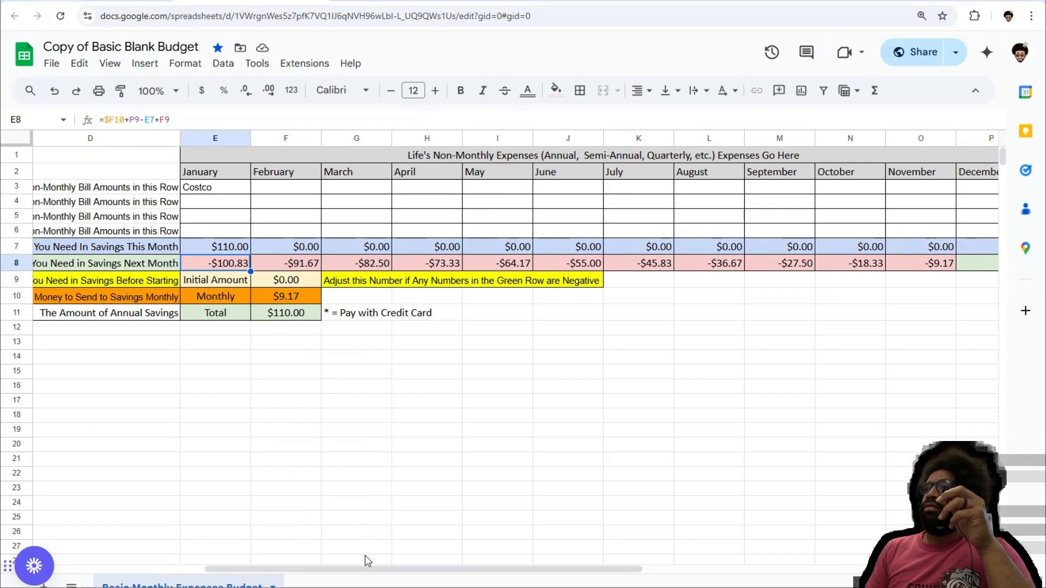
drag(377, 569, 322, 568)
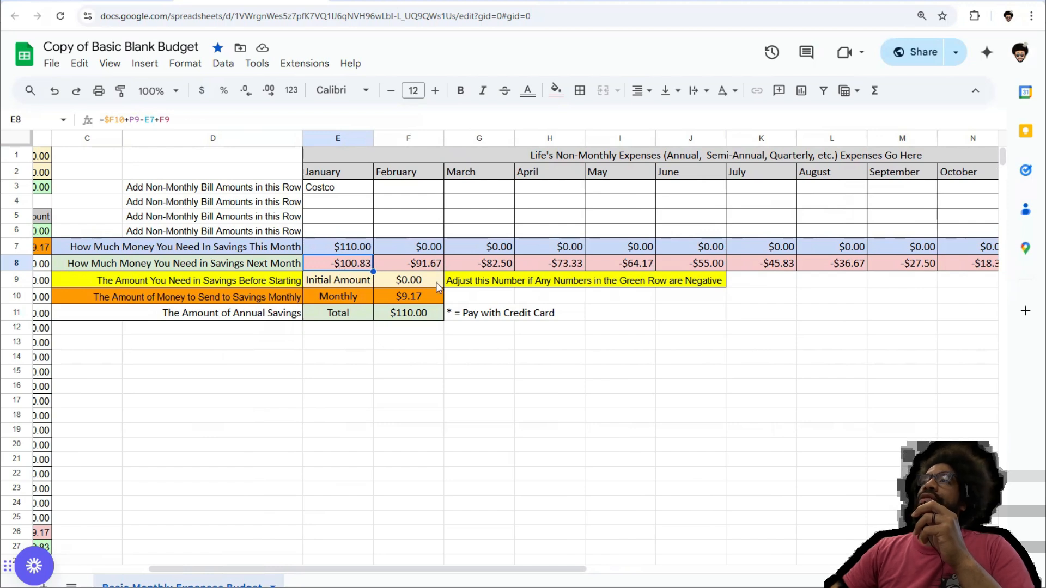
click(410, 285)
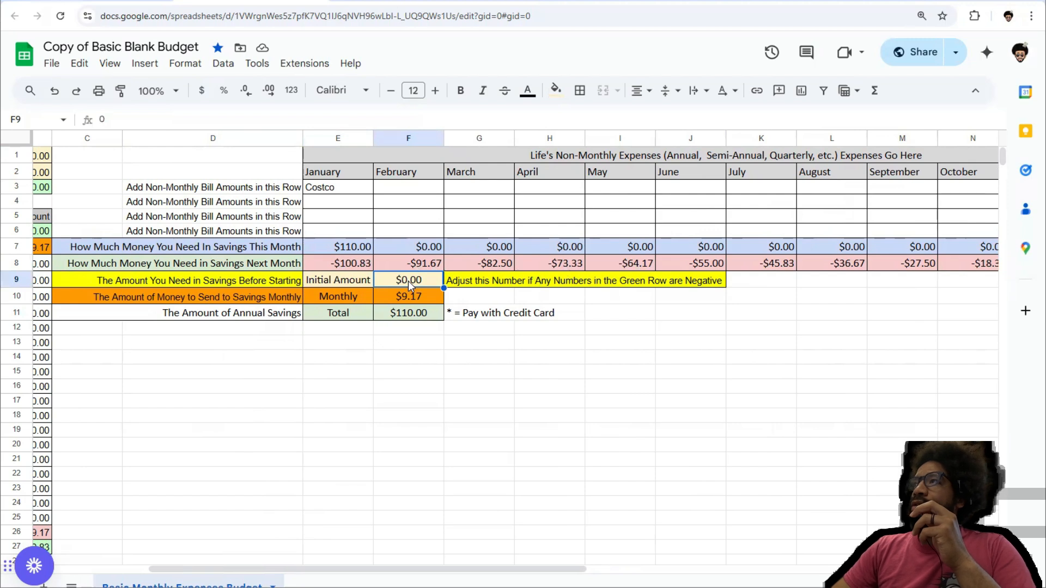
- Add a May non-monthly expense named gjhgyguy and set the savings needed in May to 500
click(640, 201)
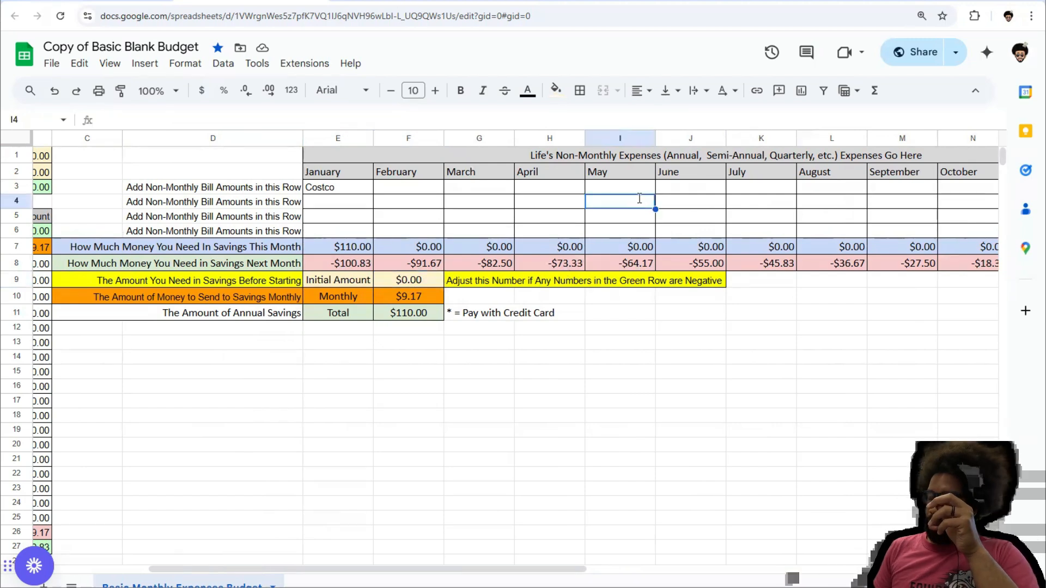
text(gjhgyguy)
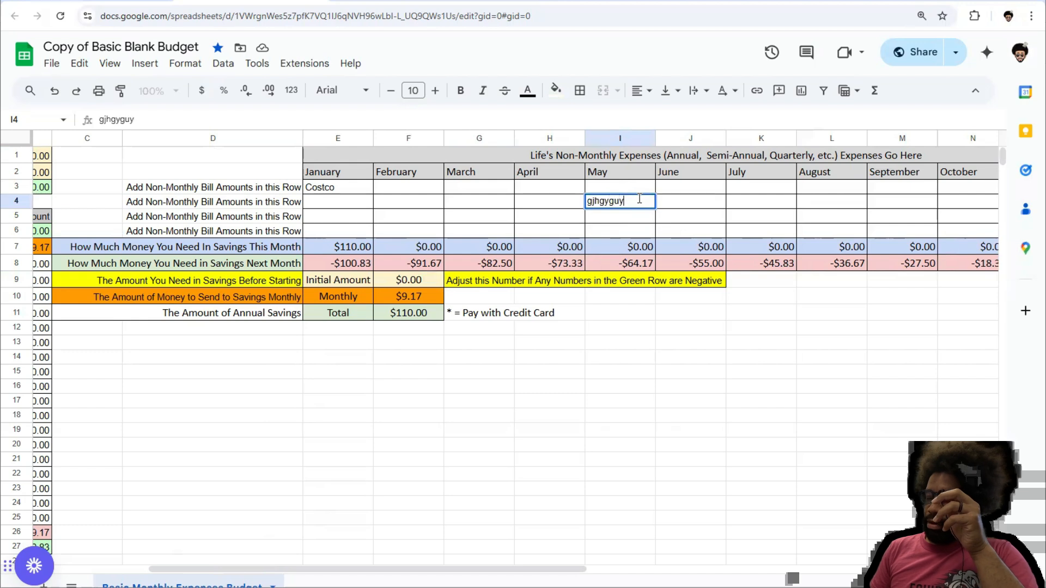
click(630, 248)
text(500)
click(825, 217)
- Add an August non-monthly expense named cats and set the savings needed in August to 350
click(824, 188)
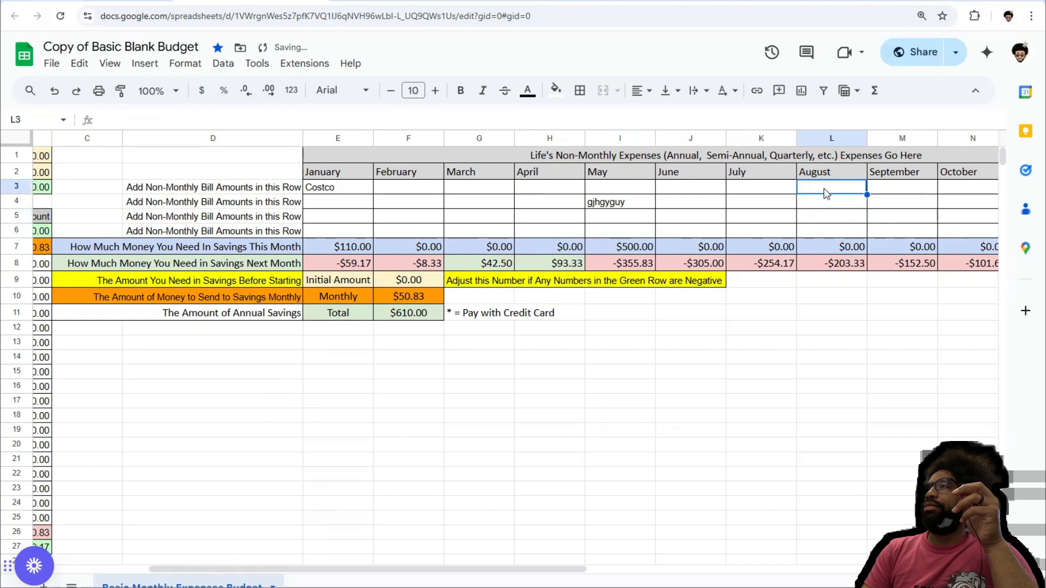
text(cats)
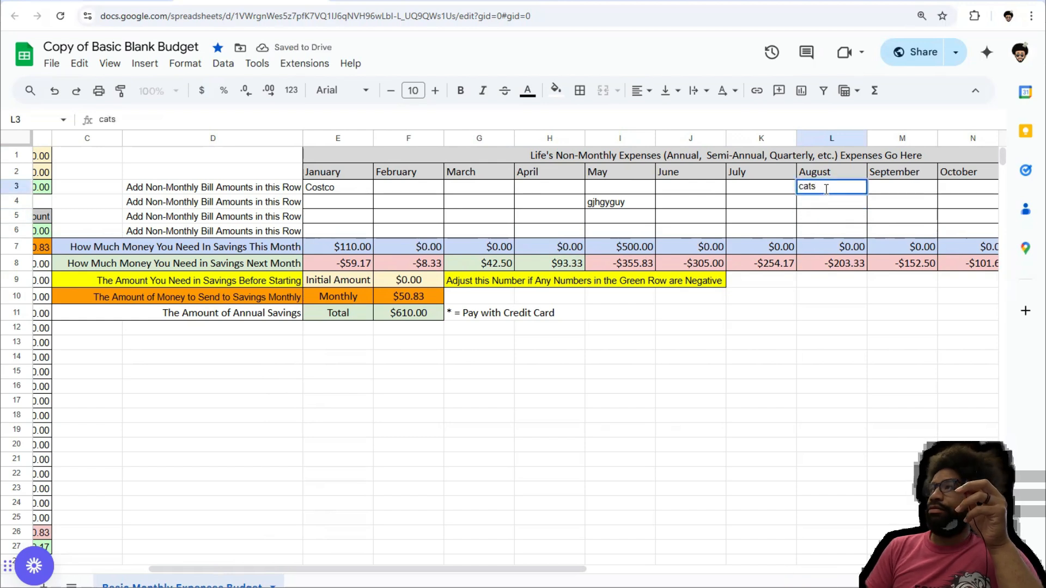
key(Return)
click(828, 245)
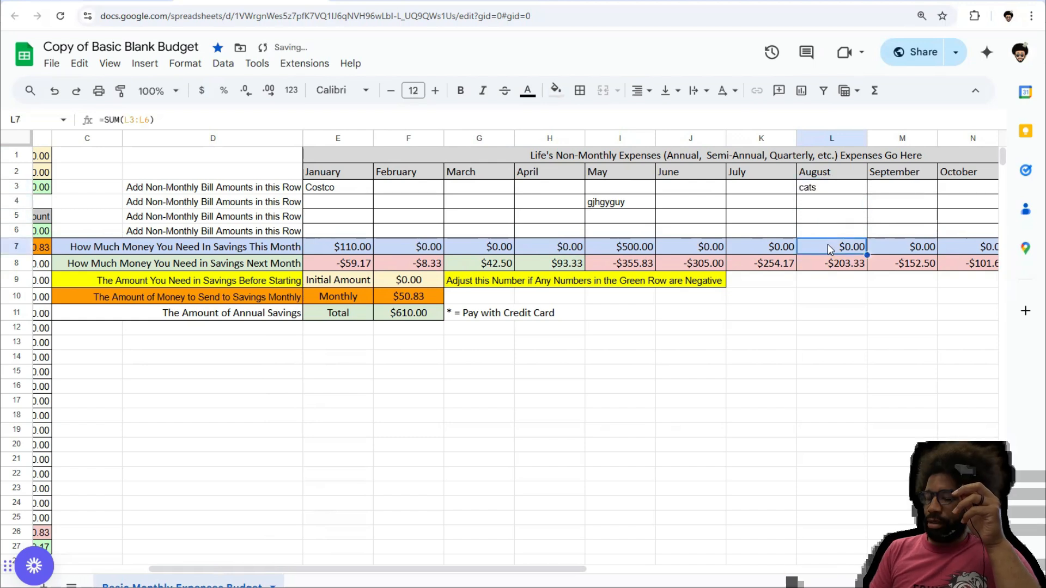
text(350)
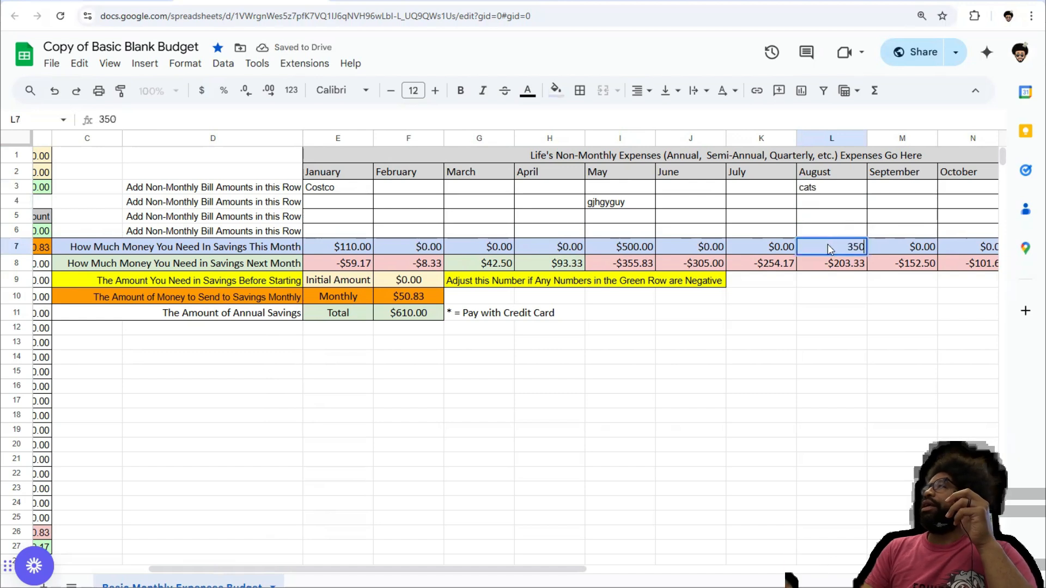
key(Return)
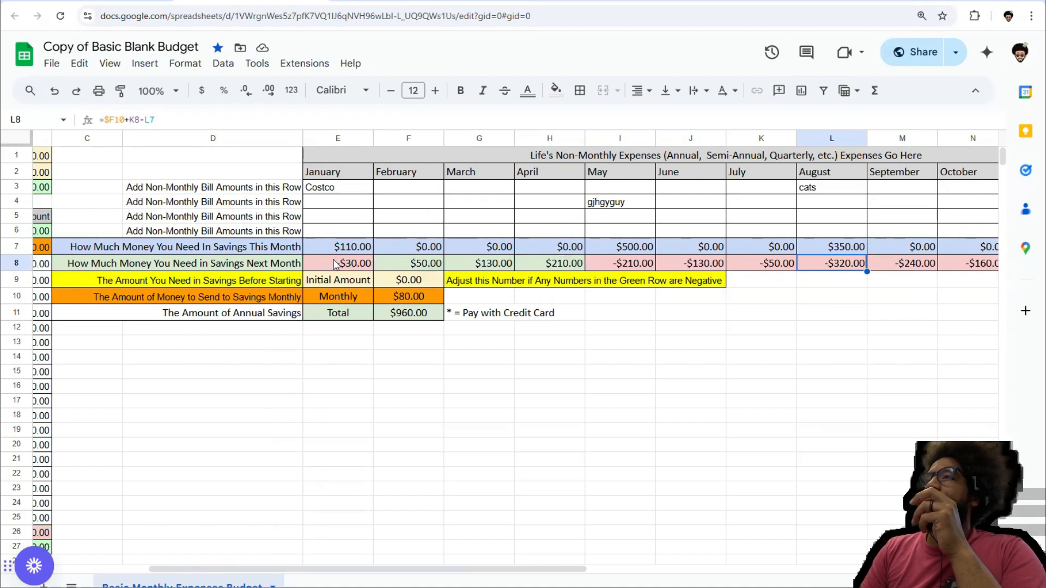
- Set the initial amount needed in savings to 250, and raise it to 350
drag(437, 569, 325, 568)
scroll(281, 253, right, 5)
click(409, 286)
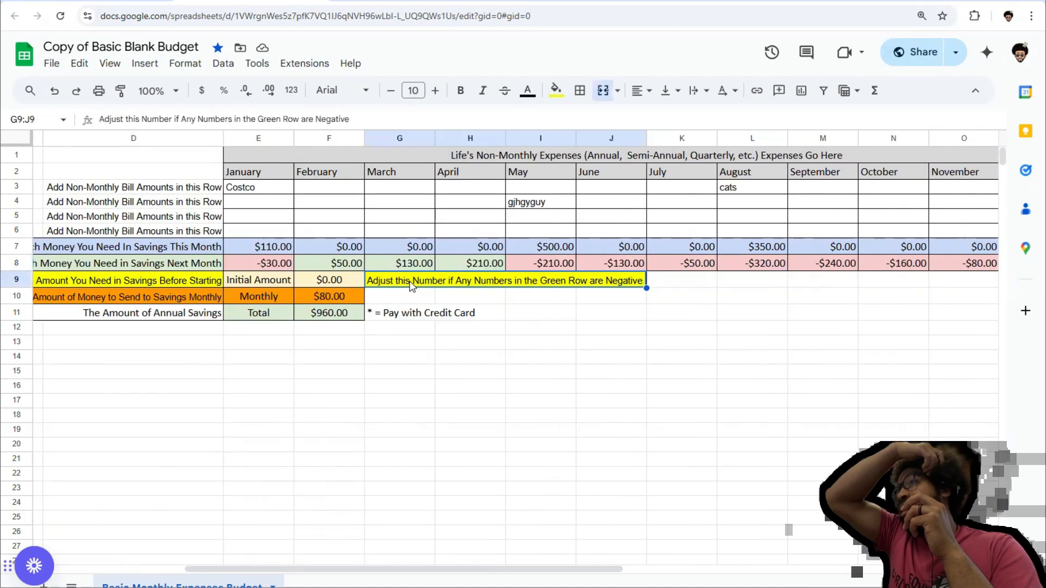
click(336, 282)
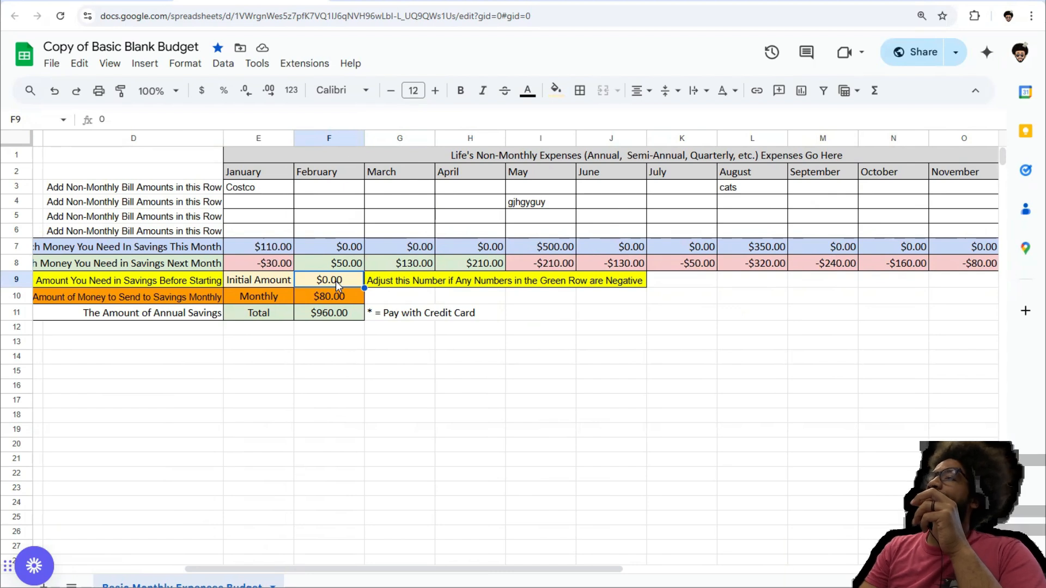
text(250)
key(Return)
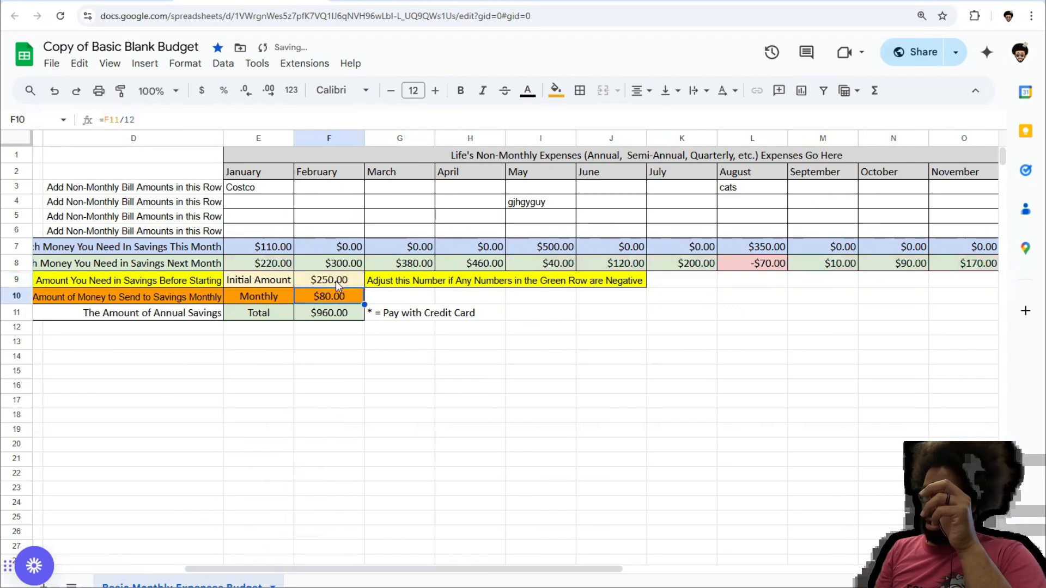
scroll(336, 280, left, 2)
scroll(515, 349, left, 3)
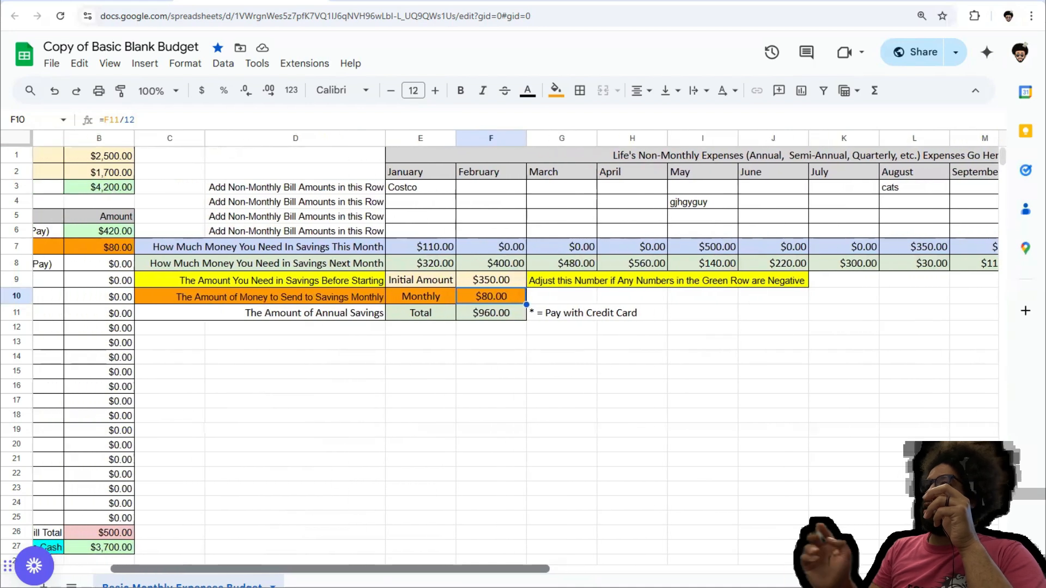
- Set the Mortgage/Rent amount to 1000 in the bills list
scroll(110, 290, left, 1)
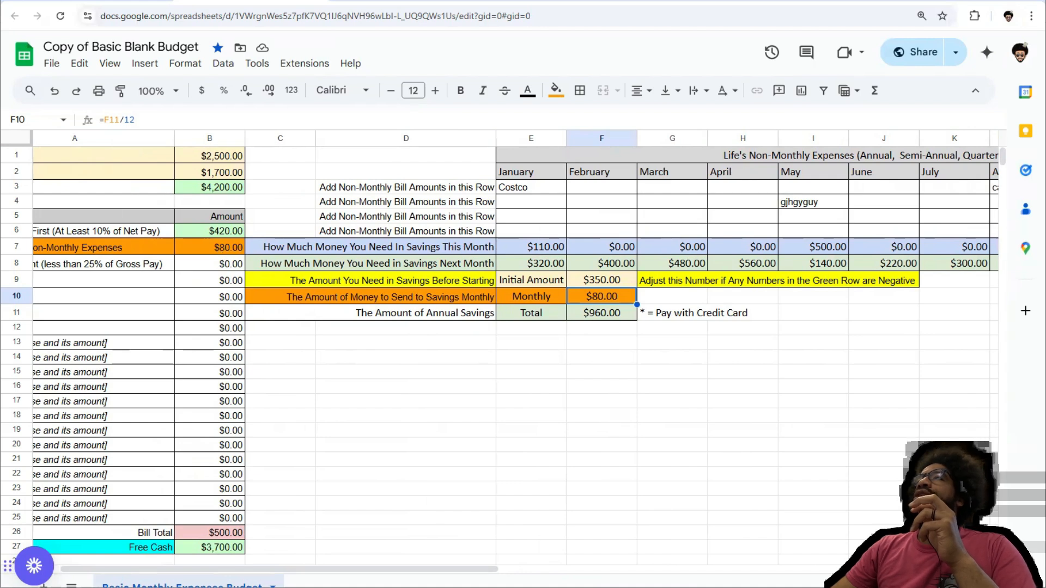
scroll(515, 349, right, 3)
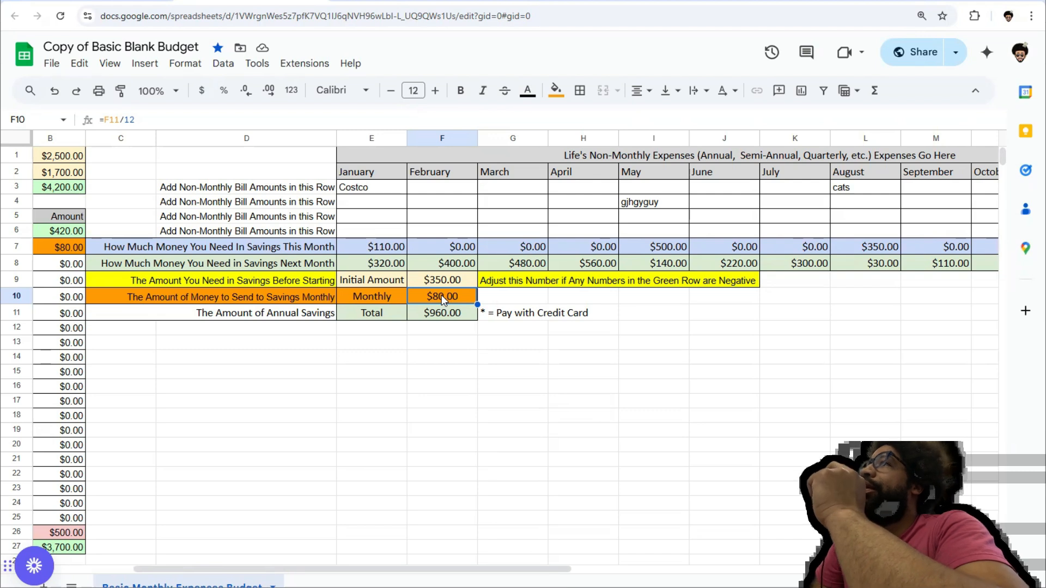
scroll(273, 267, left, 3)
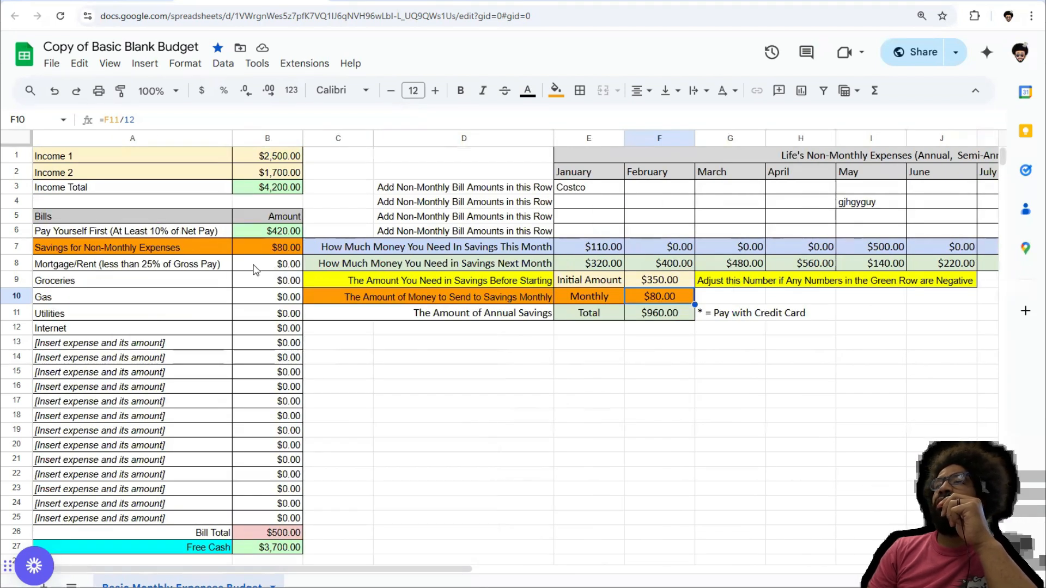
click(253, 268)
text(1000)
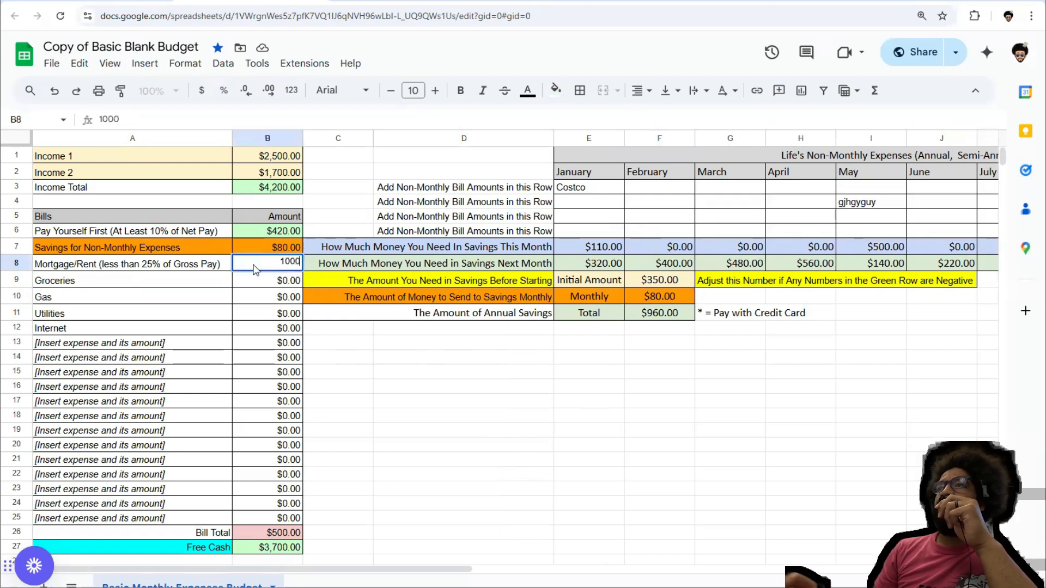
key(Return)
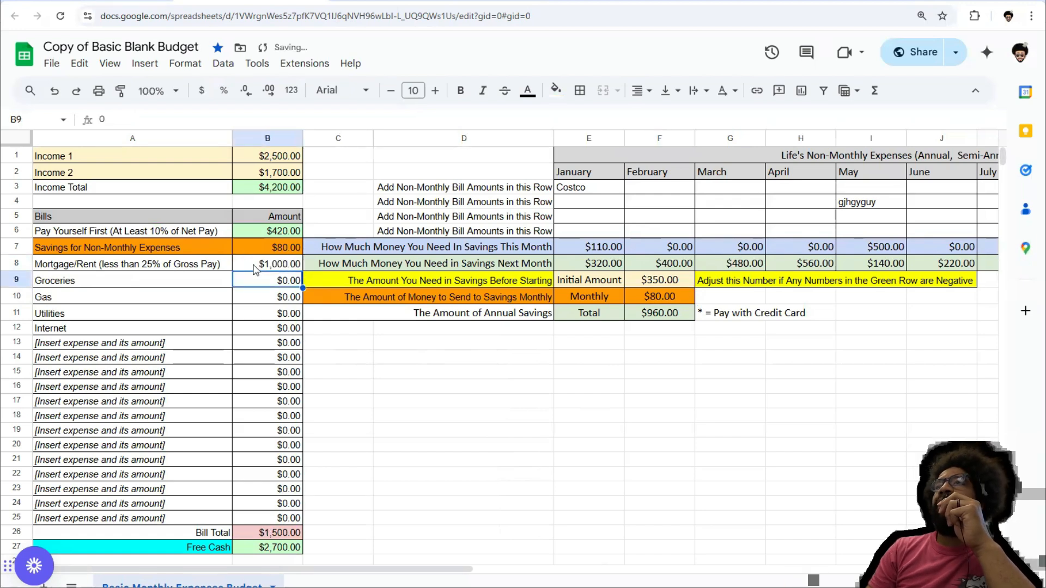
- Rename the Bills heading to Monthly Bills and set the Groceries amount to 500
click(55, 216)
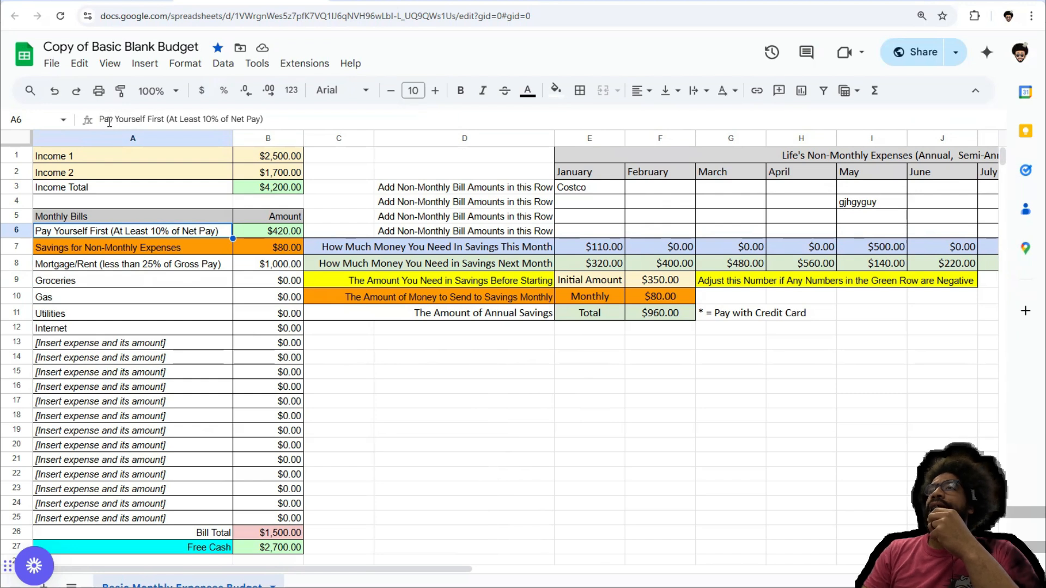
click(275, 319)
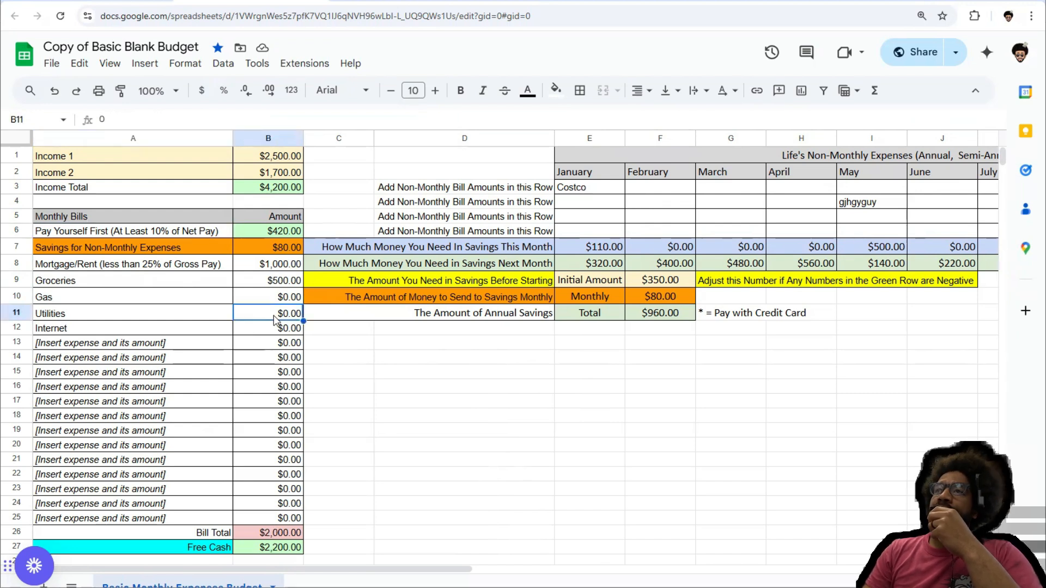
click(275, 297)
click(275, 329)
click(275, 344)
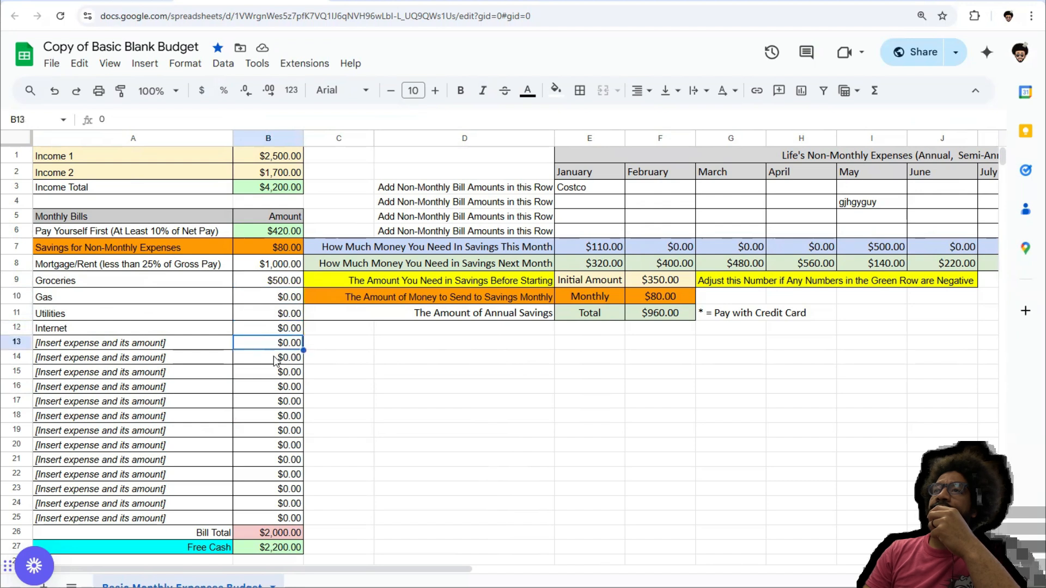
click(275, 358)
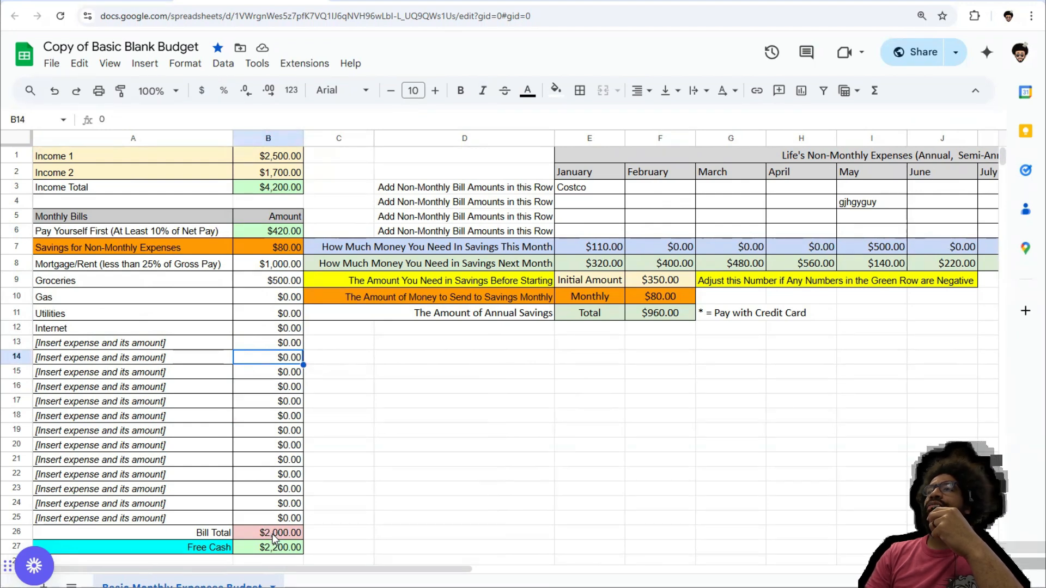
click(278, 550)
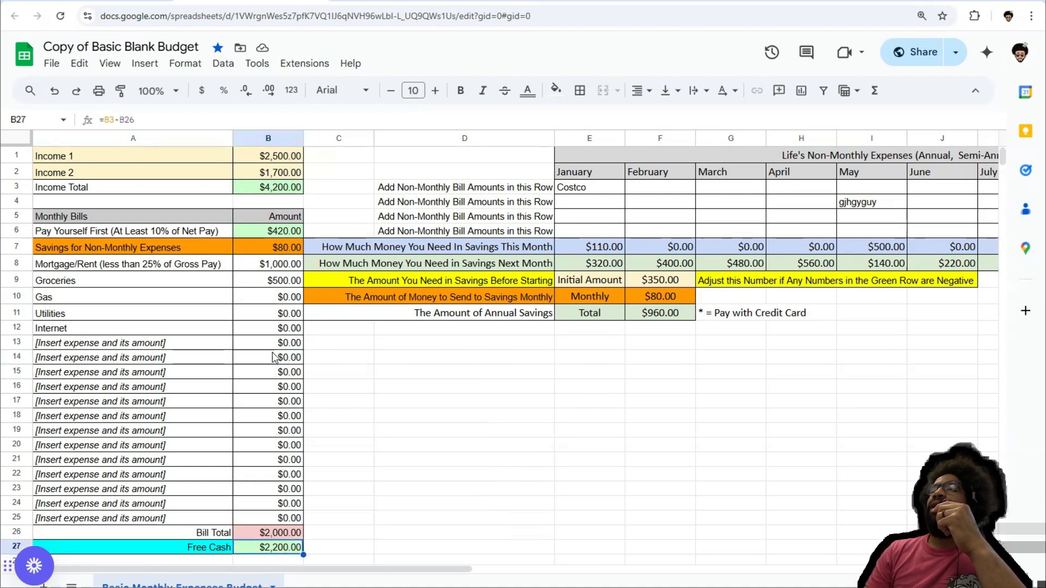
- Set the Gas amount to 3000 to test overspending, and look through the placeholder expense rows
click(267, 303)
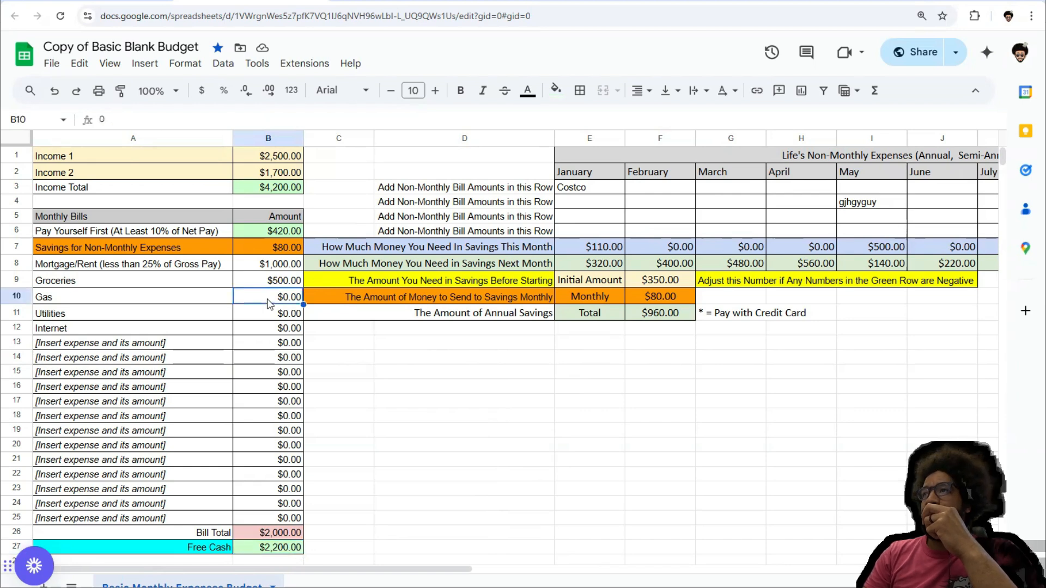
text(3000)
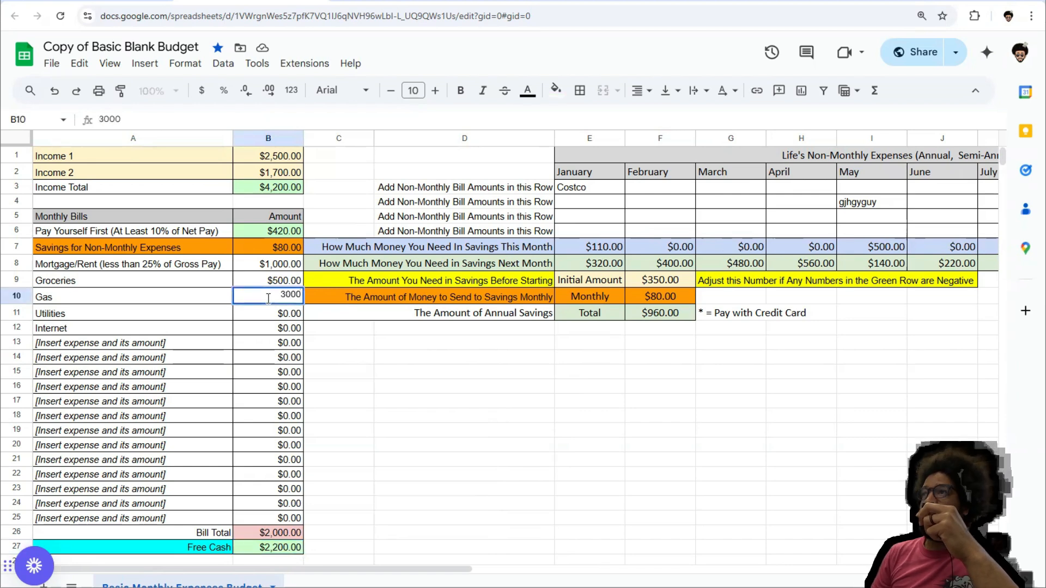
key(Return)
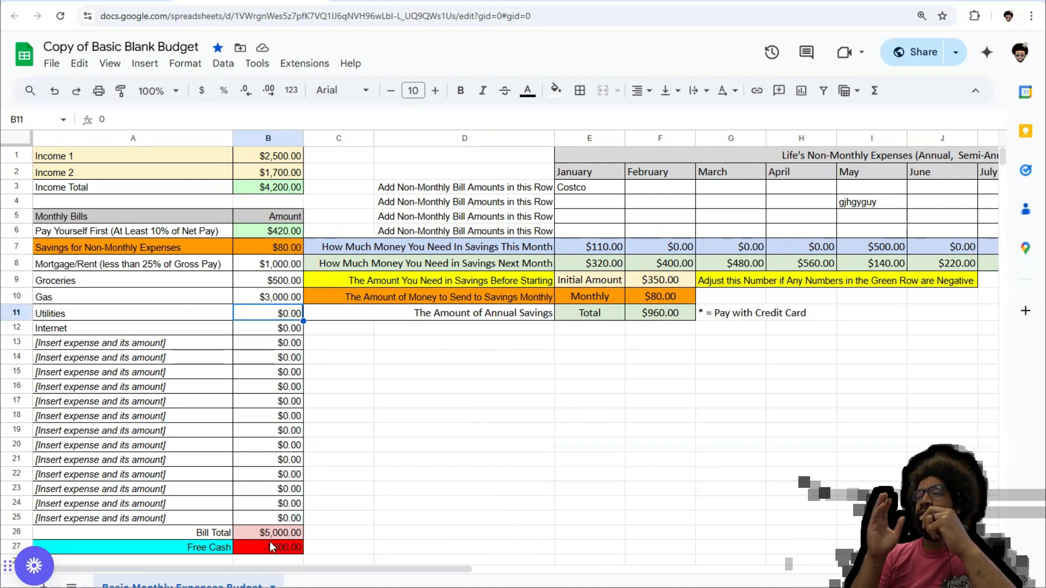
click(120, 345)
click(122, 377)
click(122, 418)
click(126, 463)
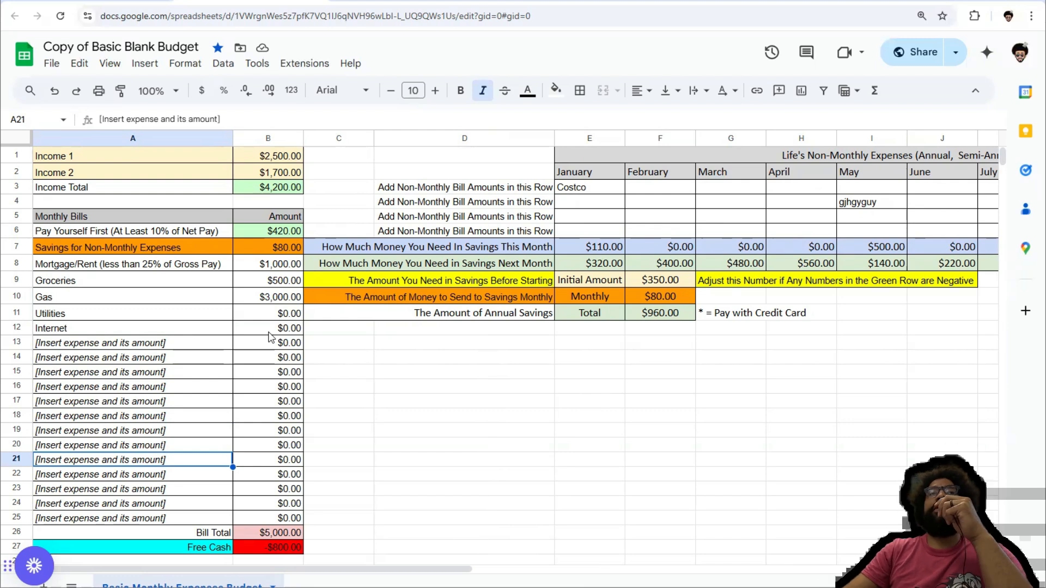
click(130, 345)
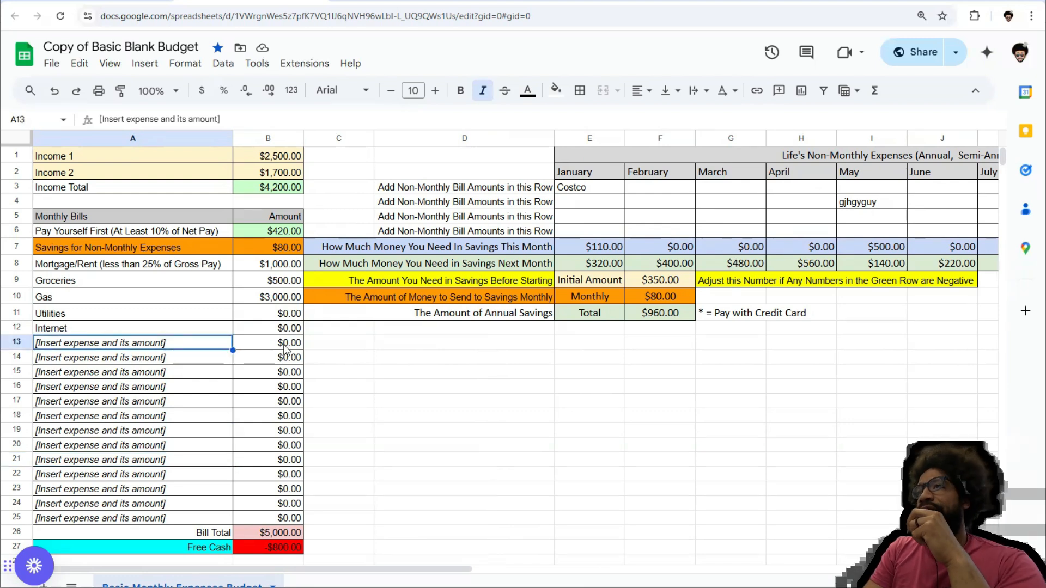
- Clear the trial Gas amount and reset it to 0
click(281, 301)
key(Delete)
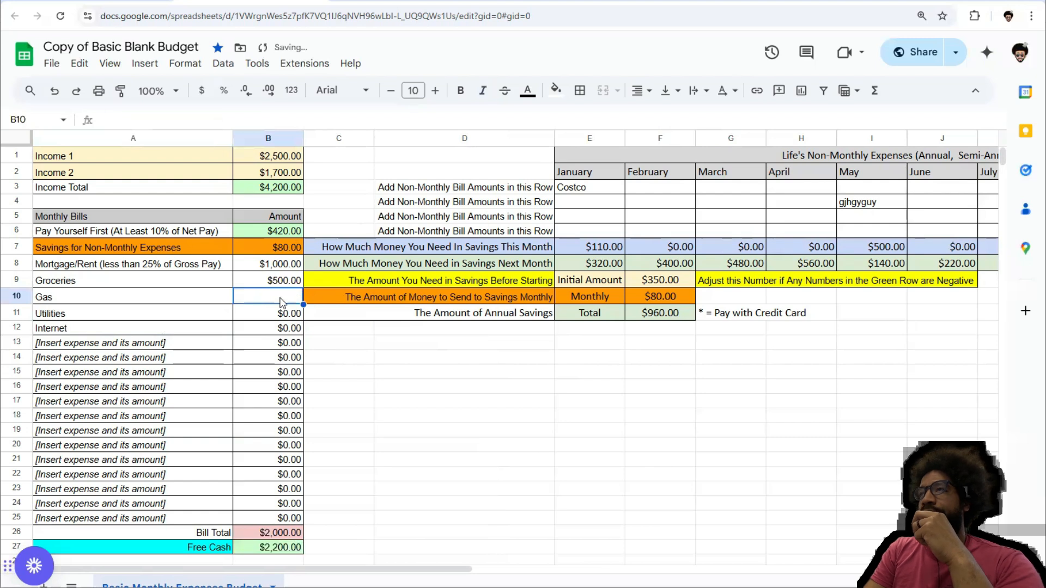
text(0)
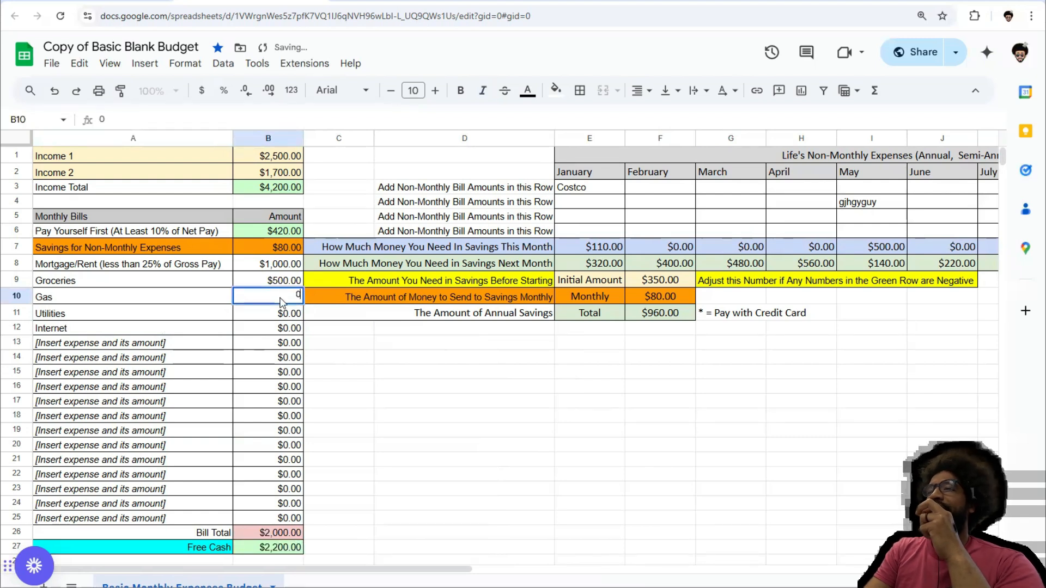
key(Return)
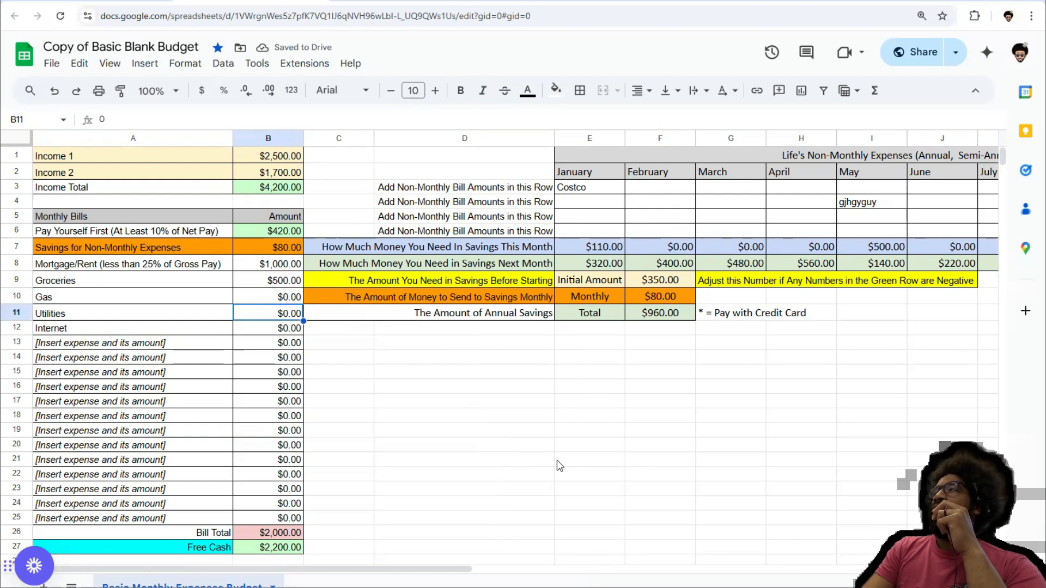
- View the file options for the budget spreadsheet without choosing any
click(51, 67)
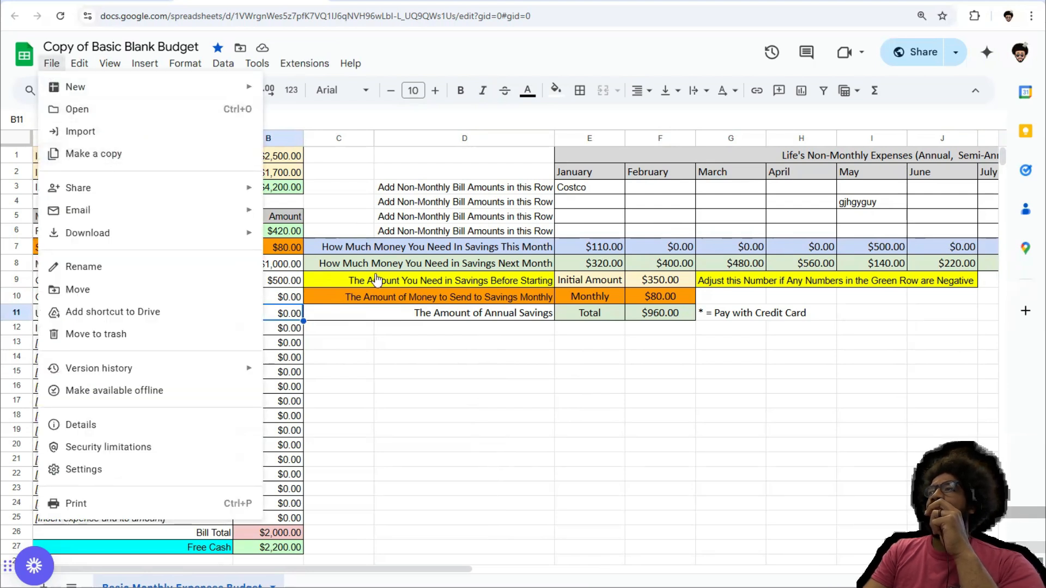
click(551, 402)
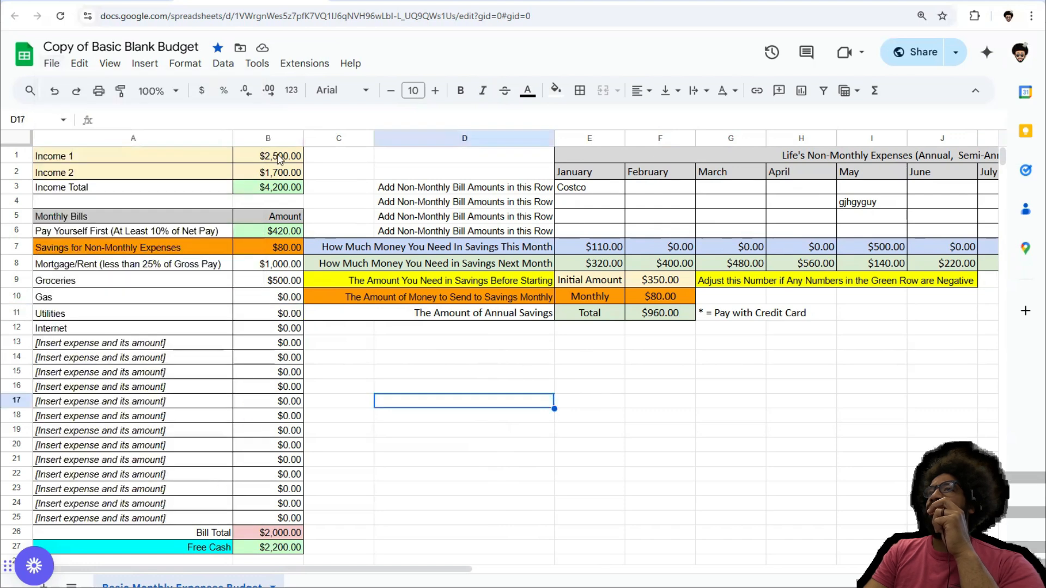